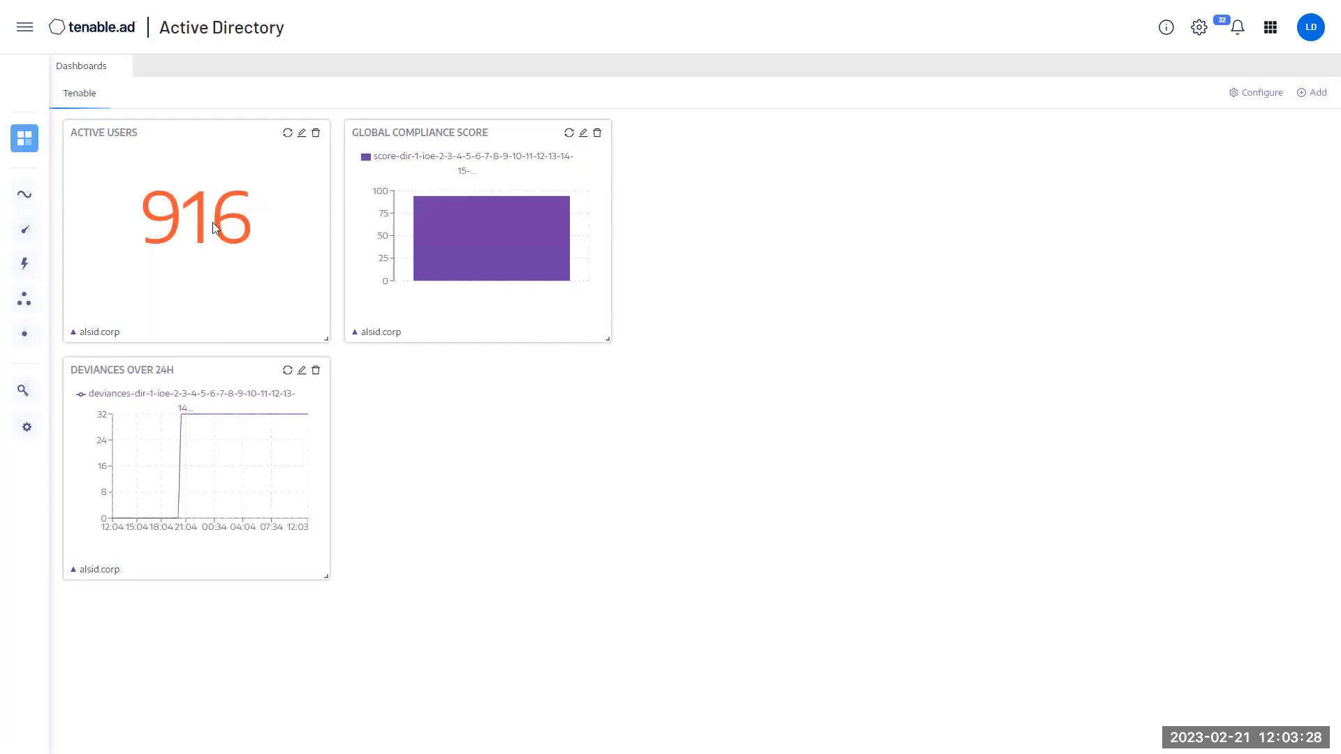
Step: Leave the dashboard for the Indicators of Exposure page
left_click(25, 232)
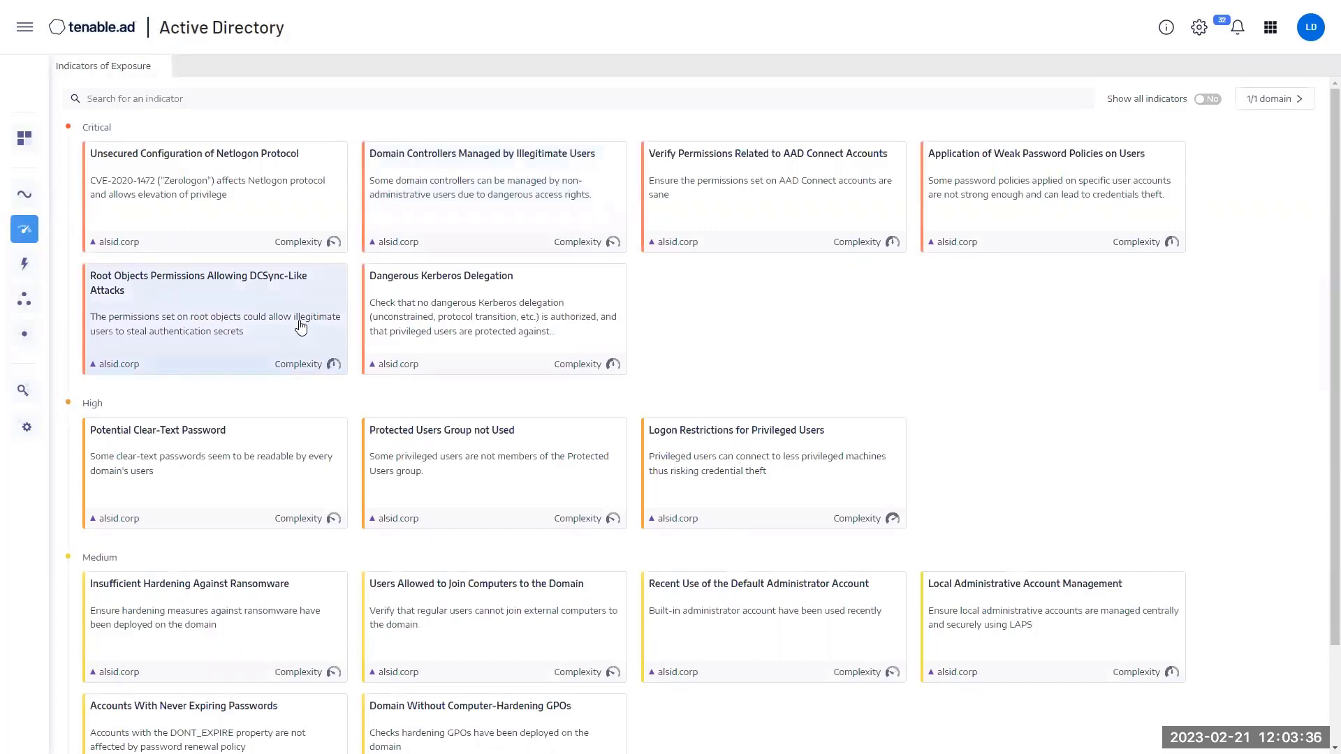
Step: In System > Configuration > Tenable Cloud, switch on the Tenable Cloud service and Azure AD Support
left_click(24, 426)
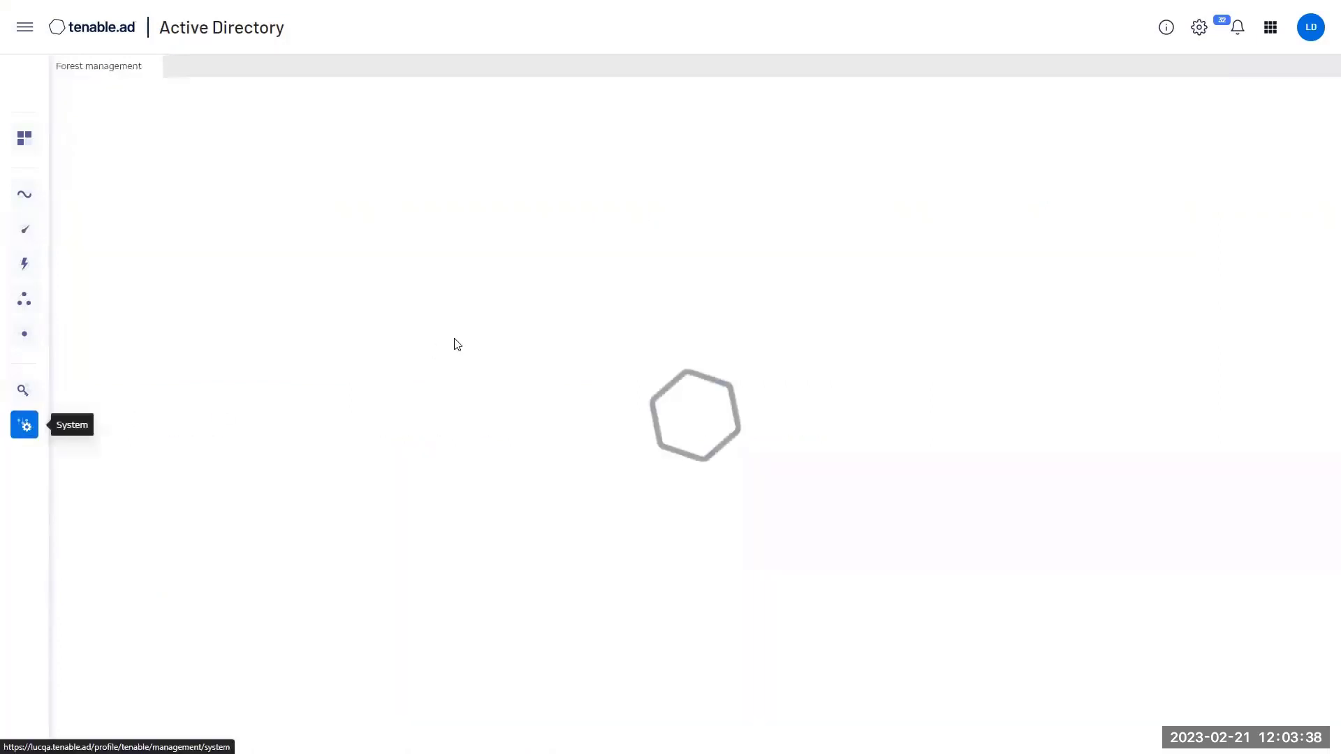
left_click(334, 101)
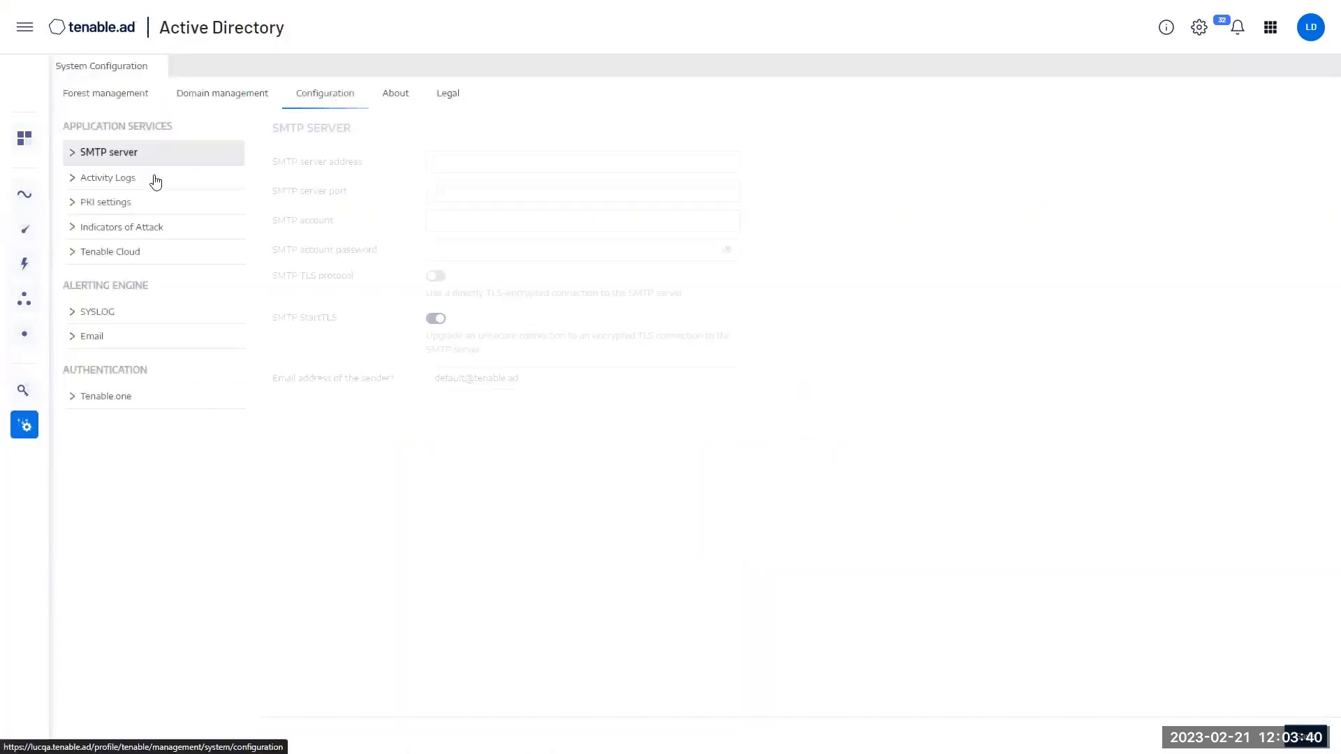
left_click(109, 259)
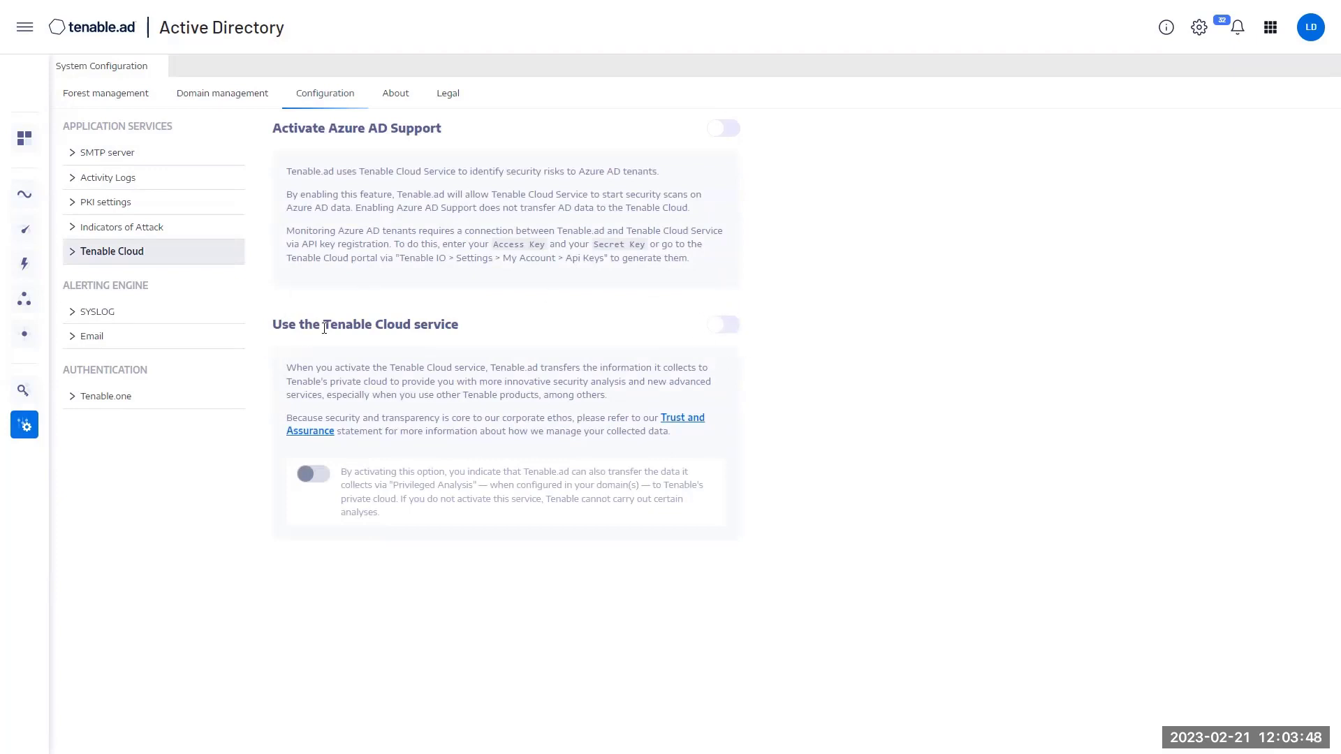
left_click_drag(328, 323, 459, 326)
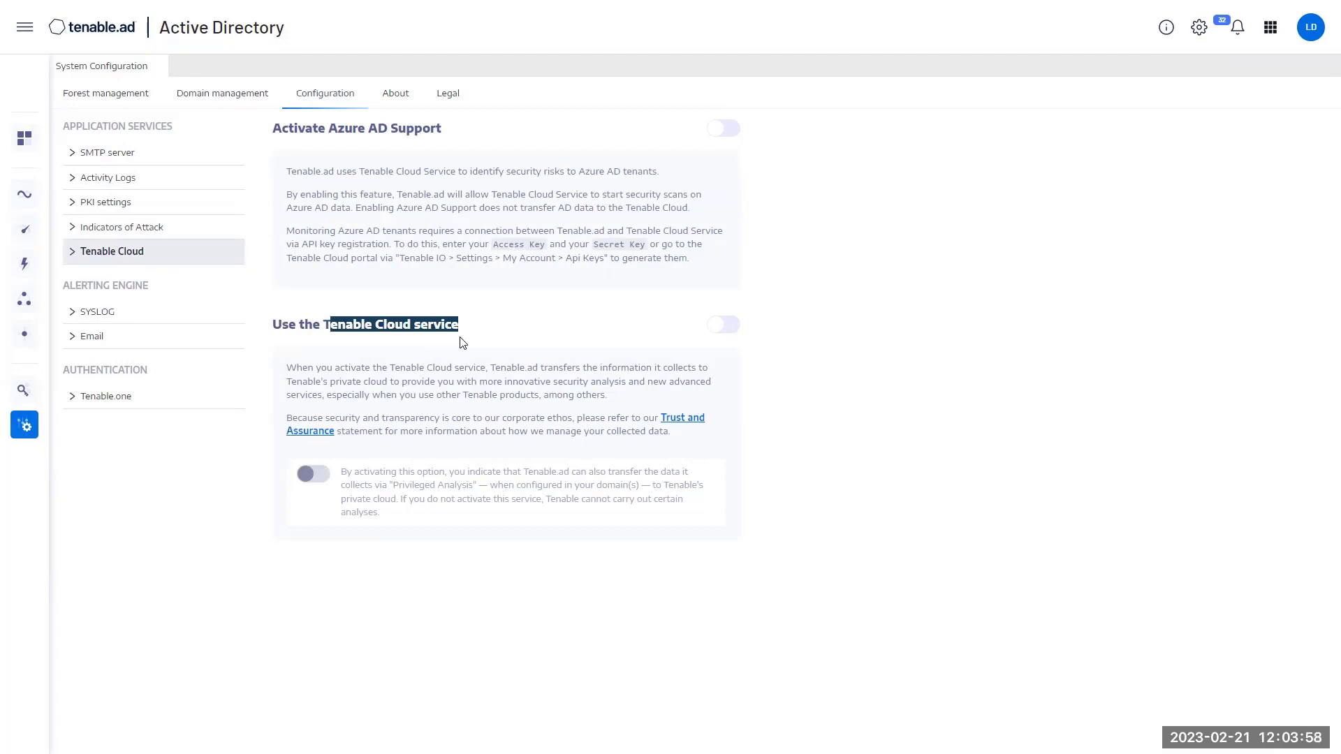
left_click(746, 325)
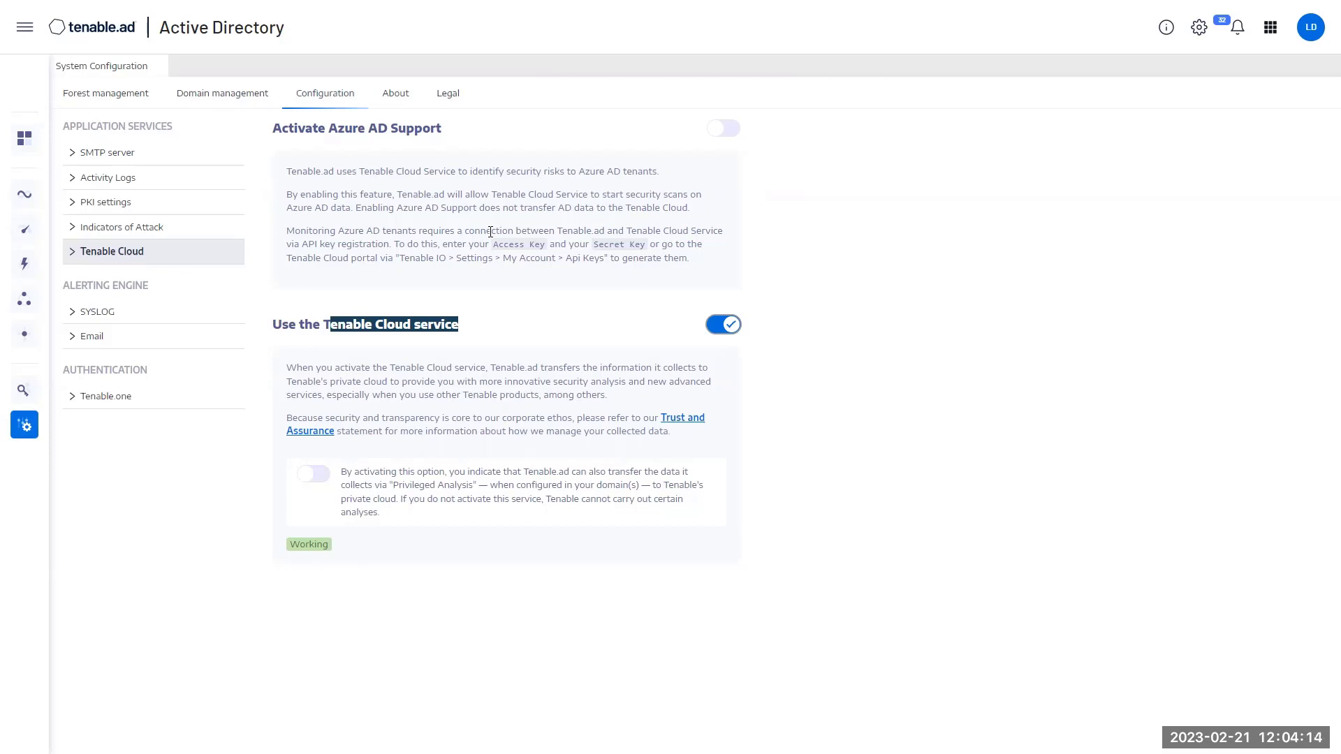
left_click(724, 129)
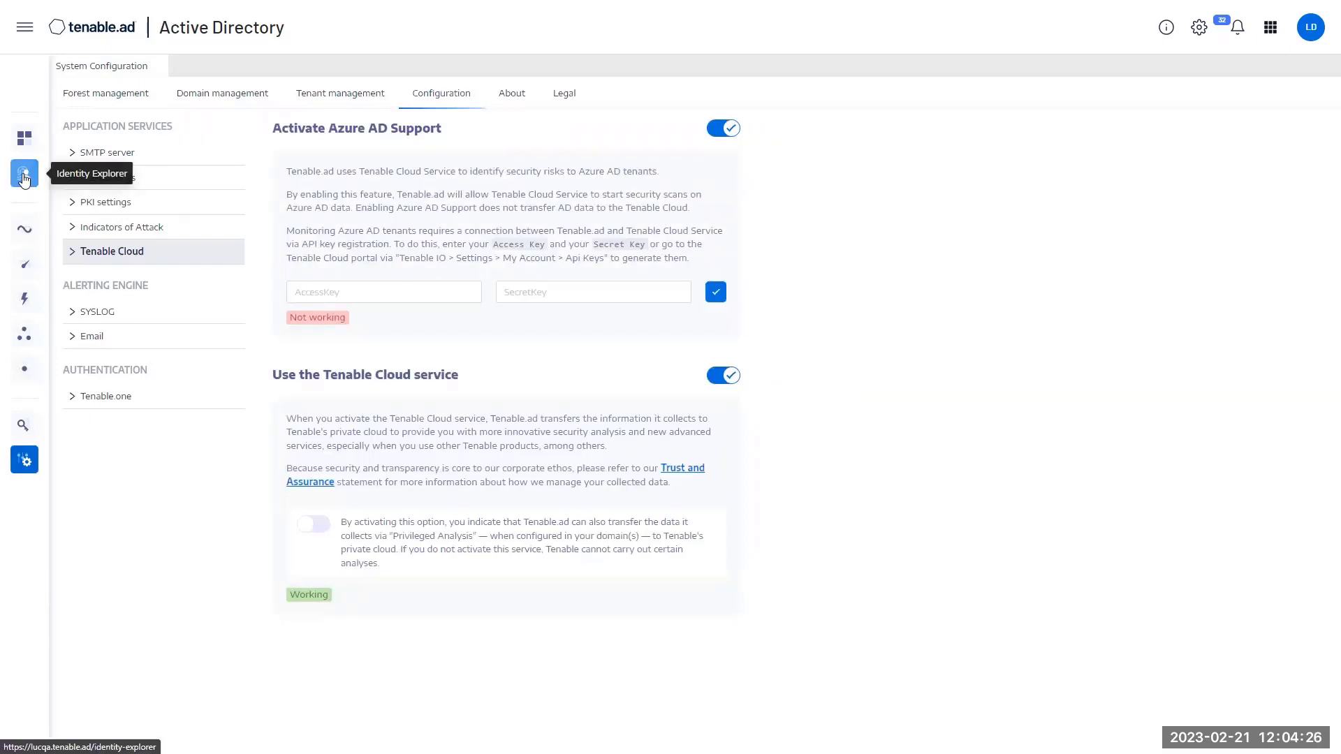
Step: Visit Trail Flow, then return to Indicators of Exposure to see the new Azure AD tab
left_click(23, 236)
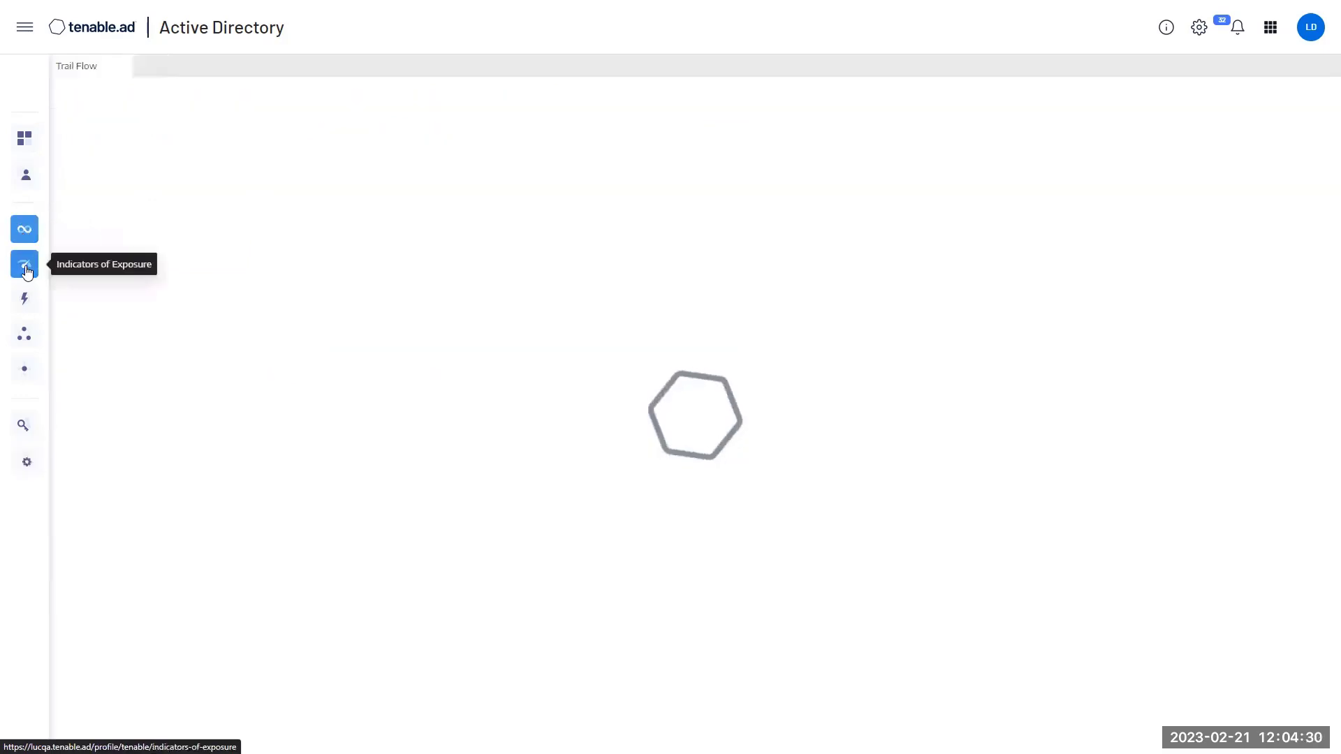
left_click(24, 265)
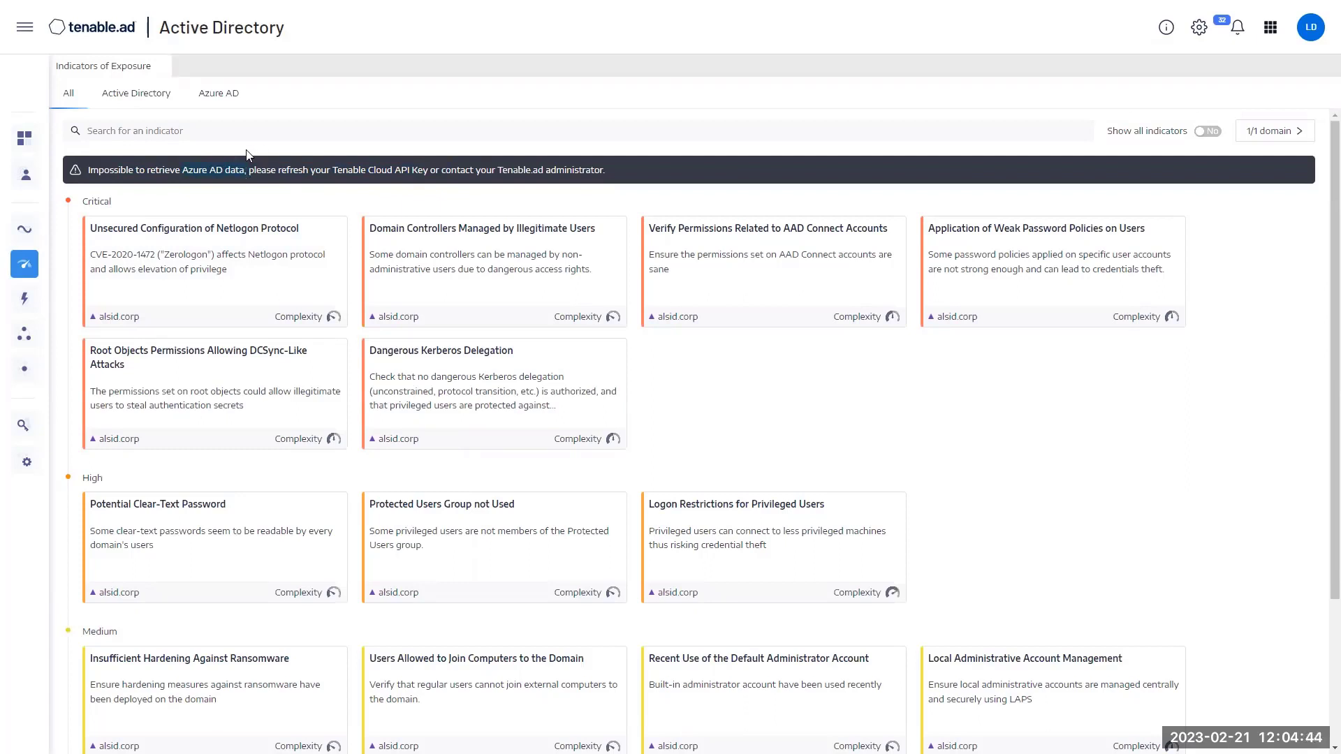
Step: Reopen the Tenable Cloud settings and click into the empty AccessKey and SecretKey fields
left_click(24, 459)
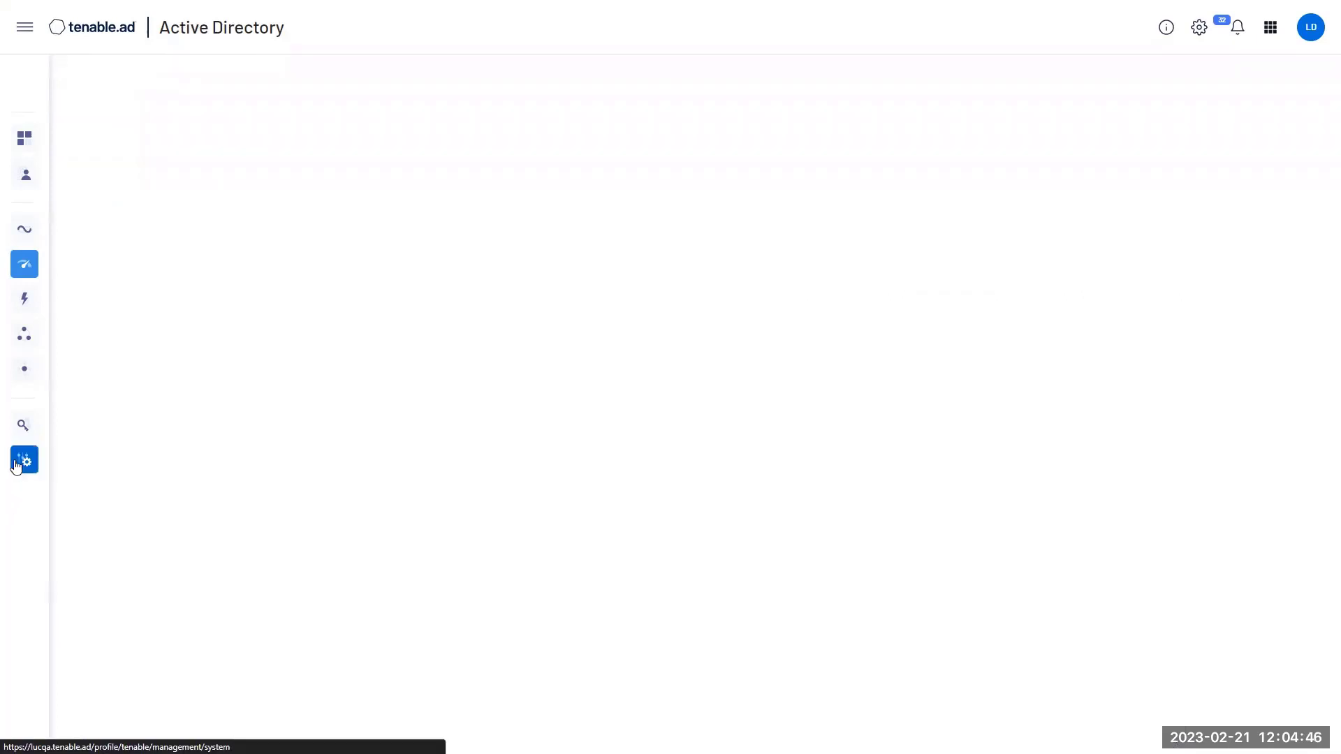
left_click(454, 104)
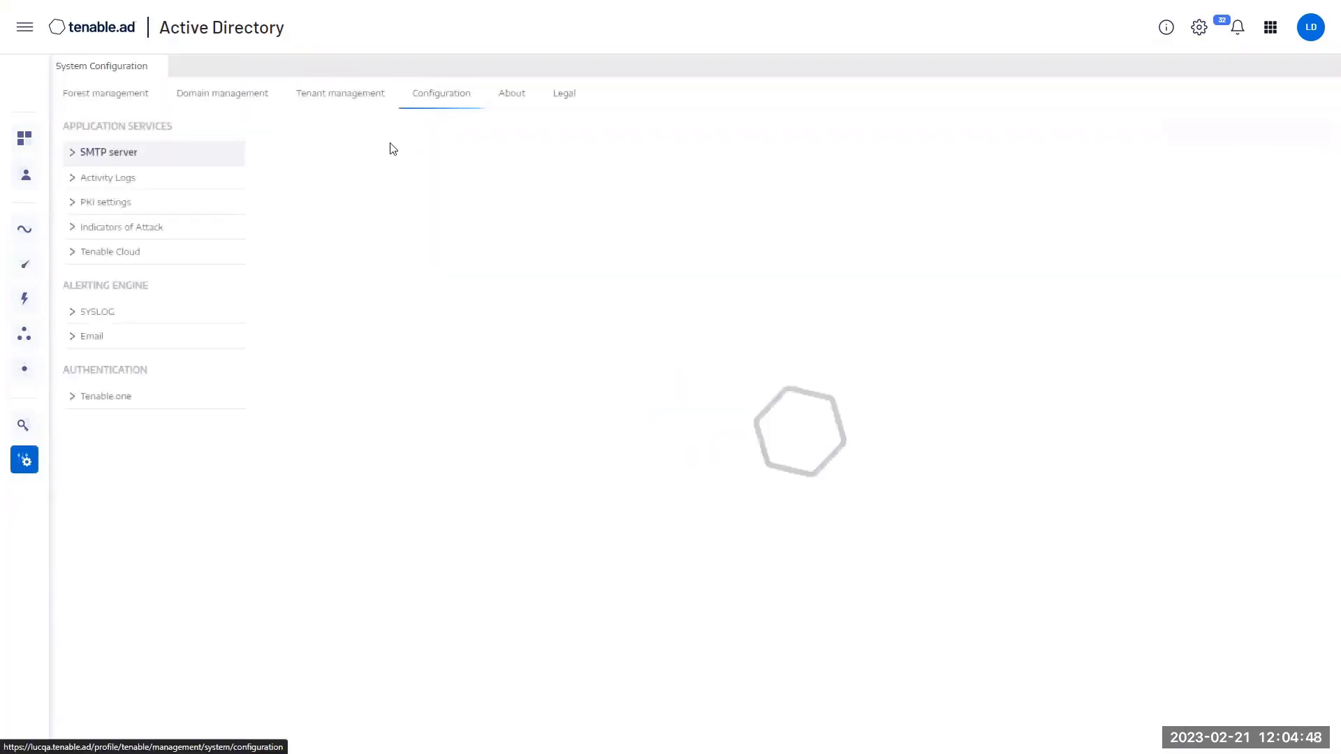
left_click(126, 260)
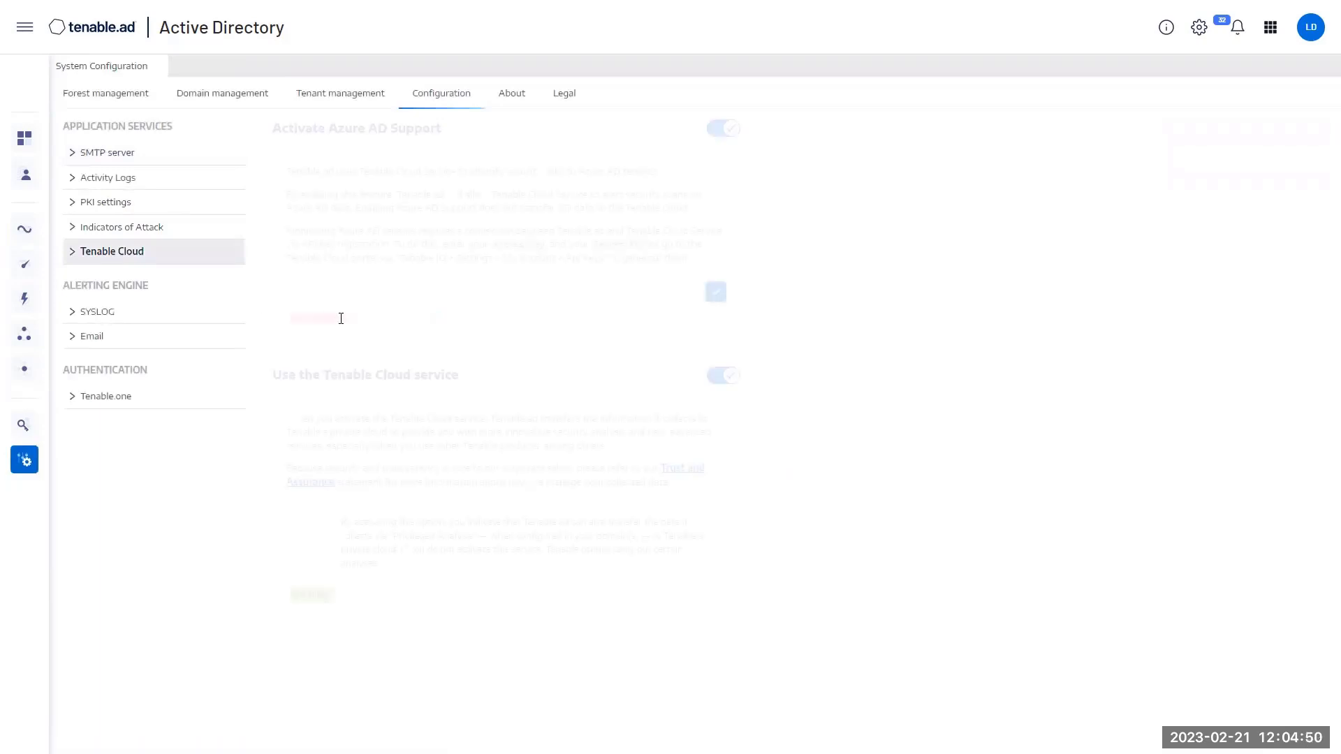
left_click_drag(354, 232, 455, 241)
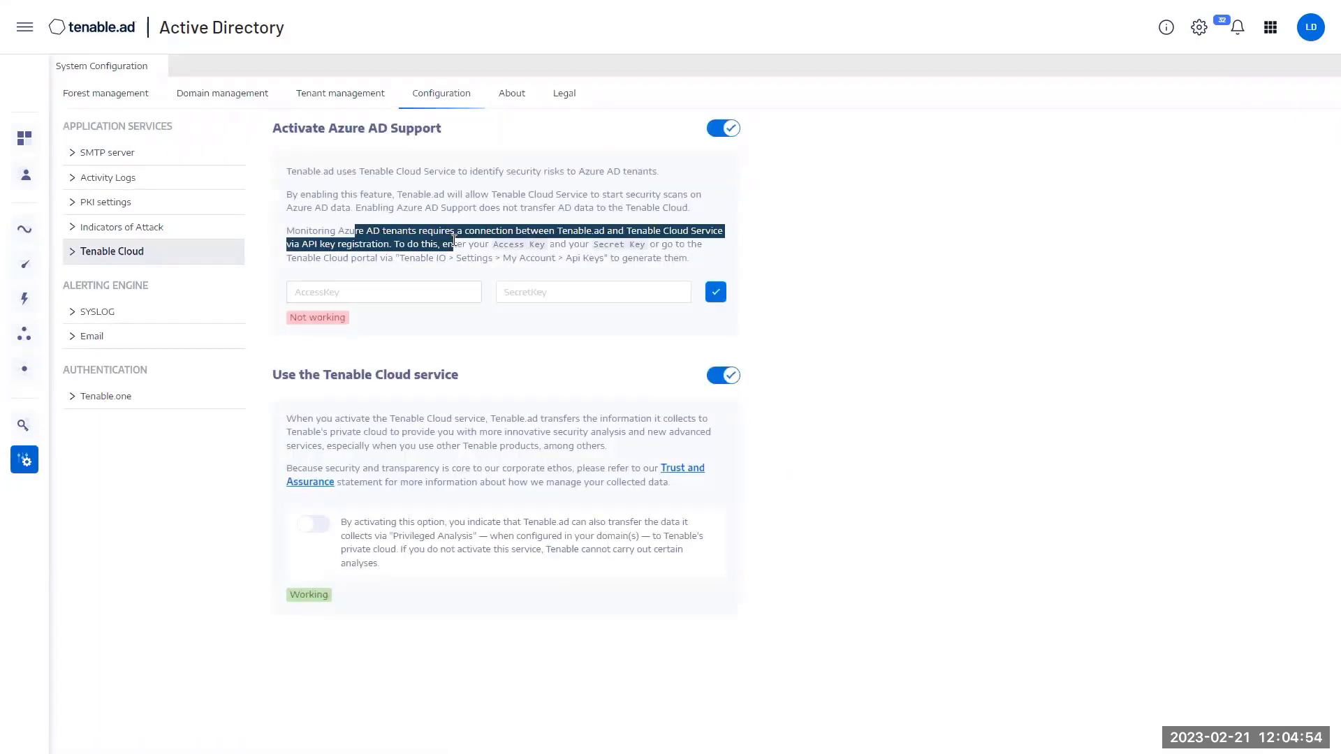
left_click(411, 299)
left_click(569, 294)
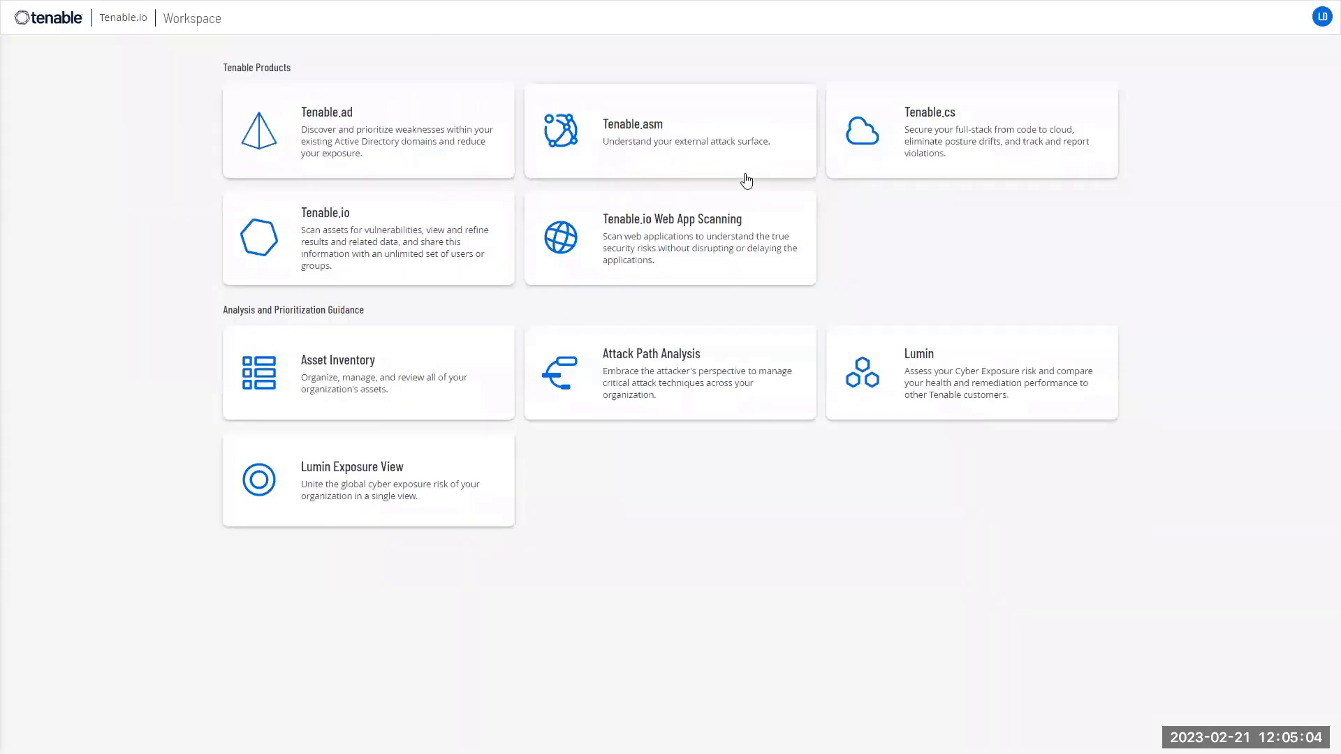
Step: Generate a new pair of API keys under My Account > API Keys in Tenable.io
left_click(1322, 17)
left_click(1218, 95)
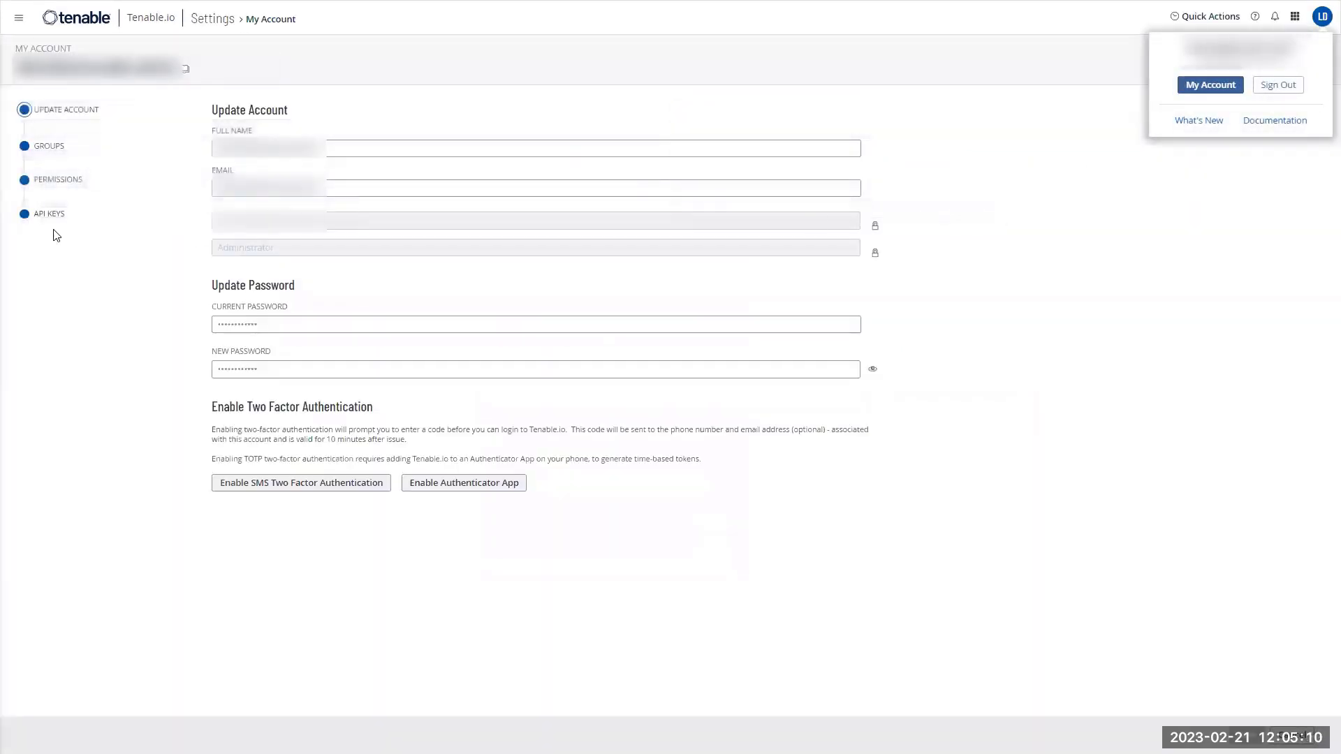
left_click(49, 221)
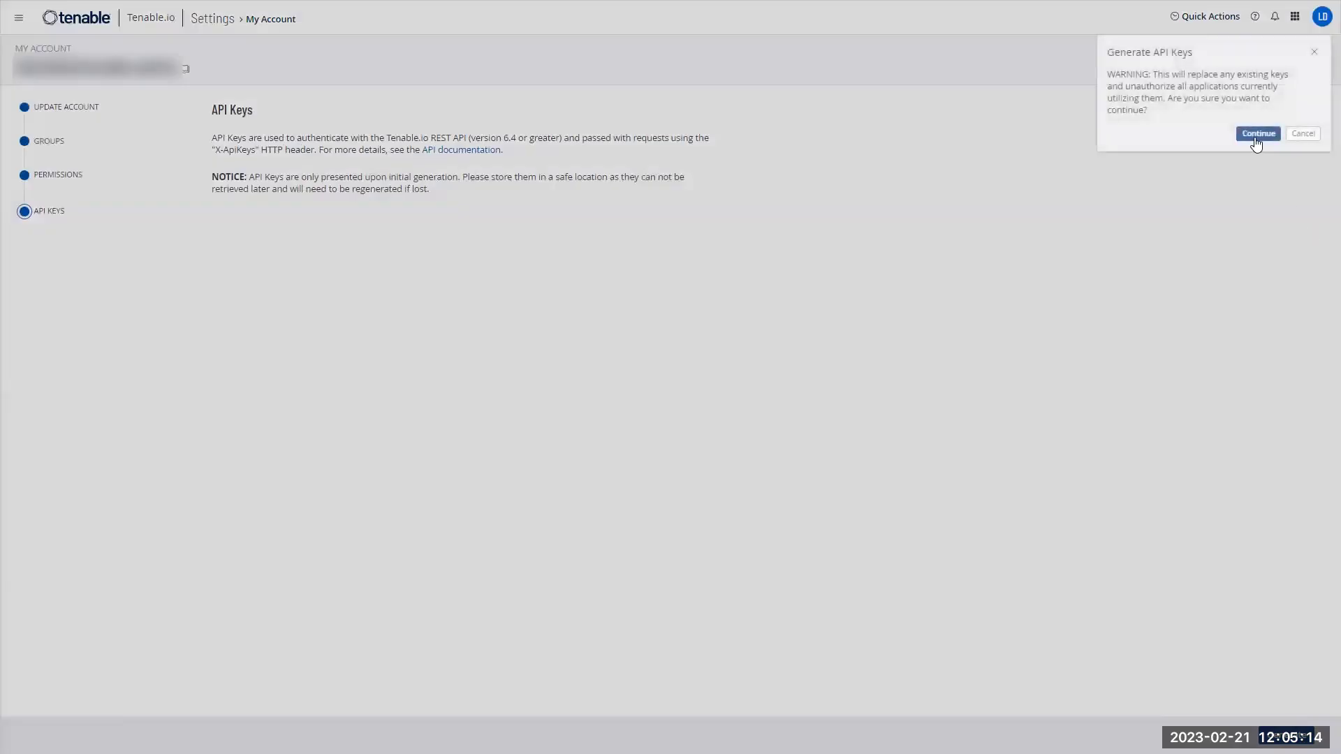
left_click(1254, 133)
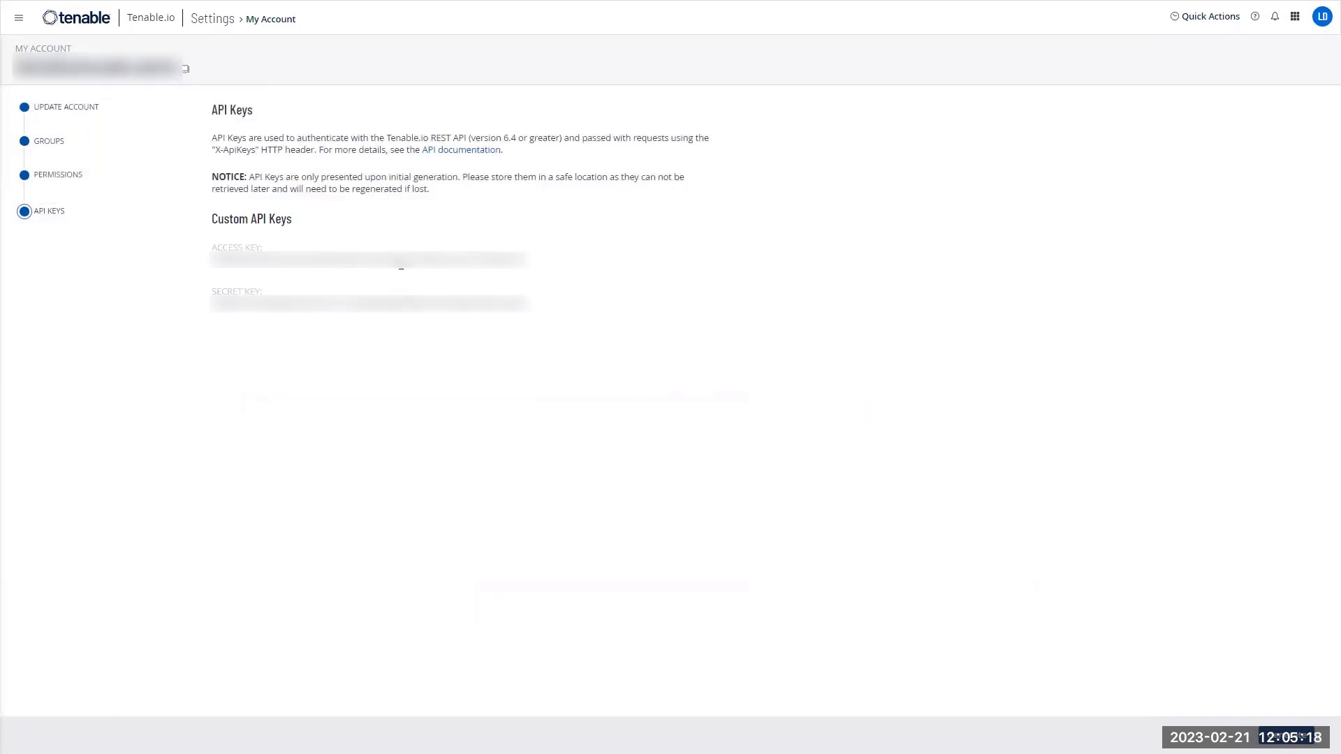
Step: Copy the new access and secret keys into Tenable.ad's AccessKey and SecretKey fields
double_click(399, 259)
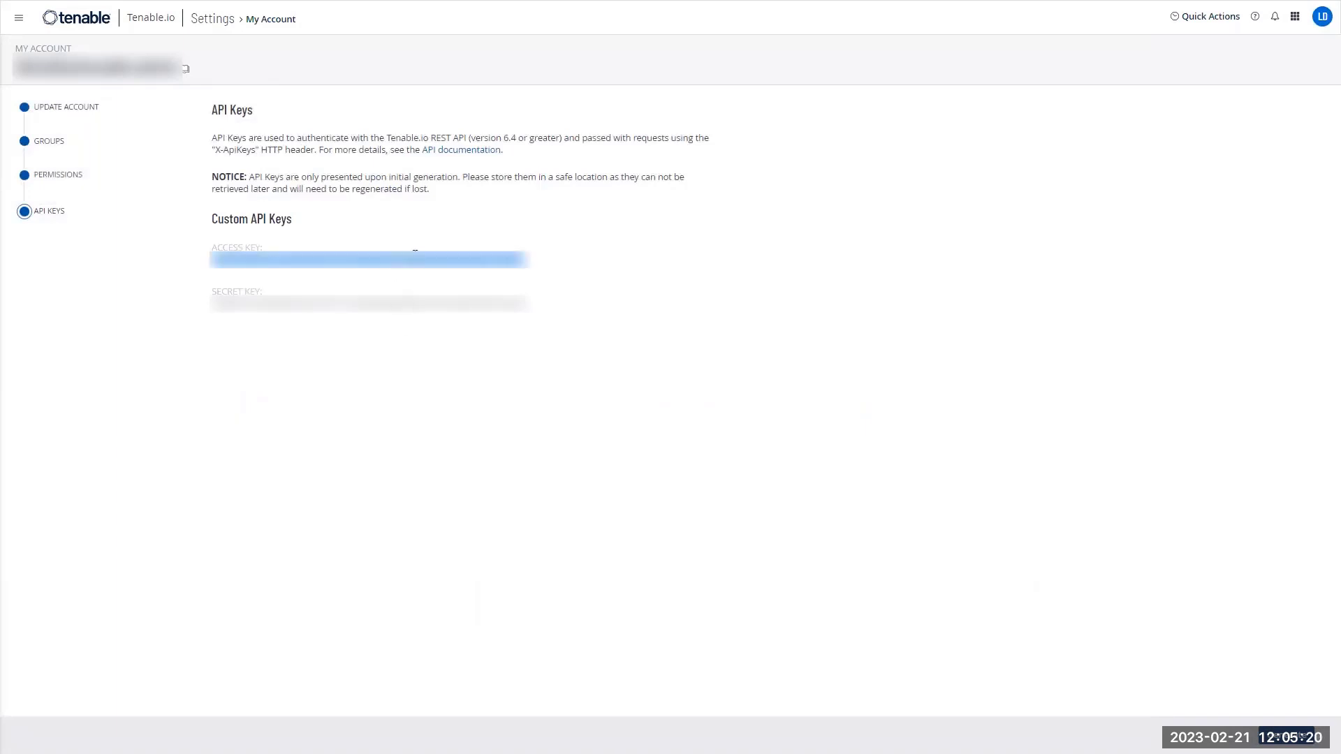
key("alt+Tab")
left_click(369, 294)
key("ctrl+v")
key("alt+Tab")
double_click(369, 303)
key("alt+Tab")
left_click(524, 292)
key("ctrl+v")
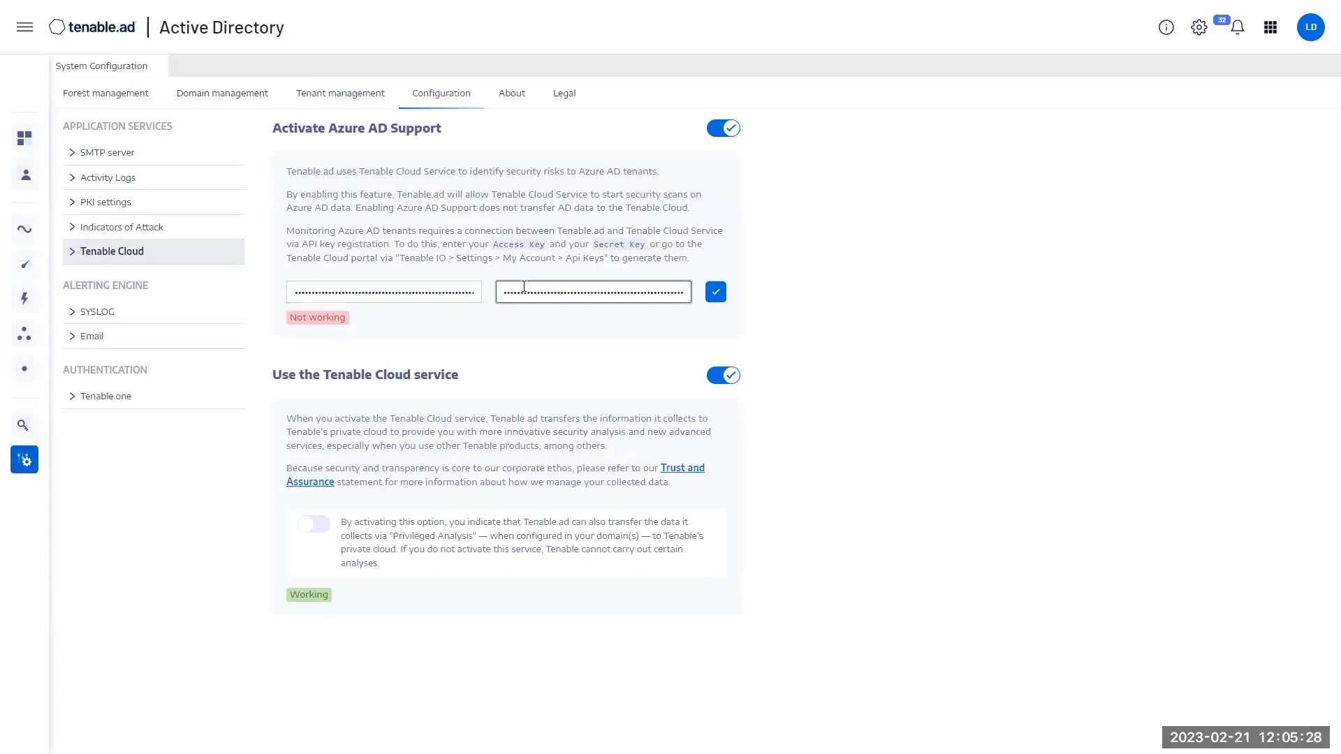
Step: Save the Tenable Cloud API keys, then visit Indicators of Exposure and return to System settings
left_click(715, 292)
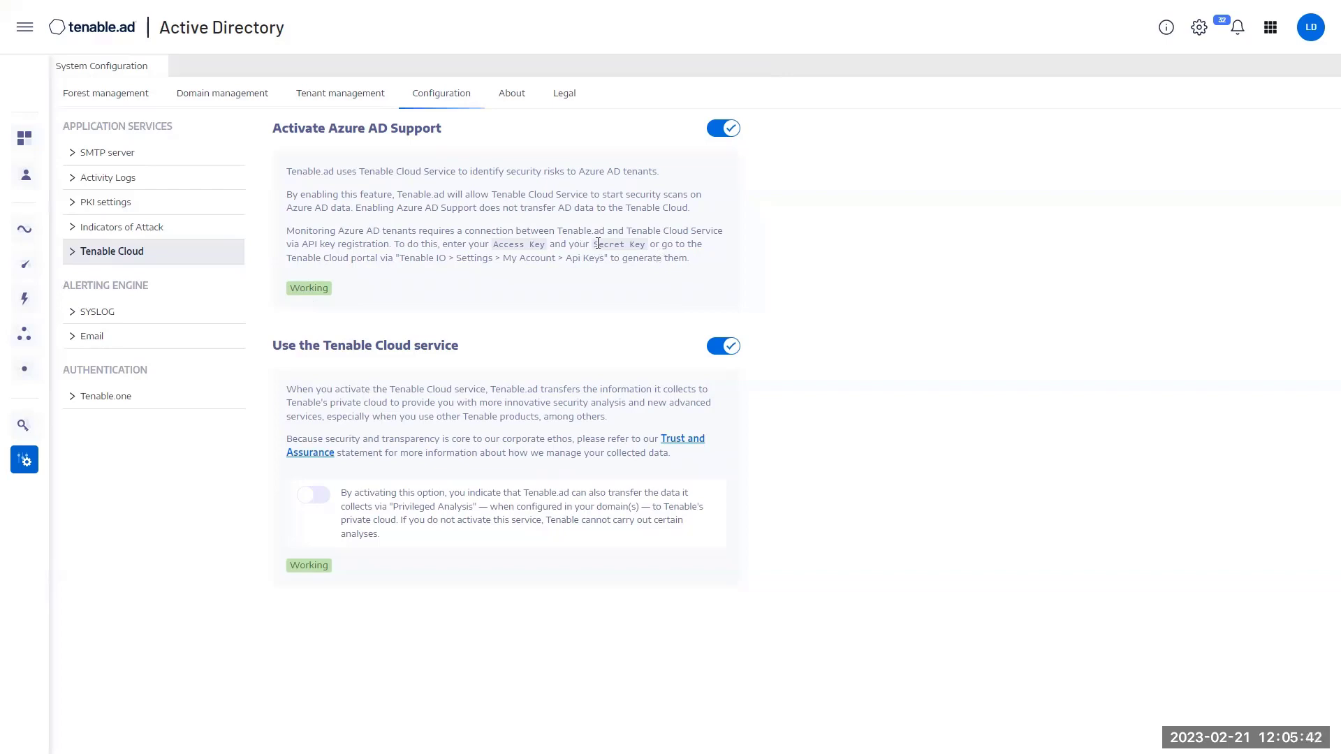
left_click(25, 269)
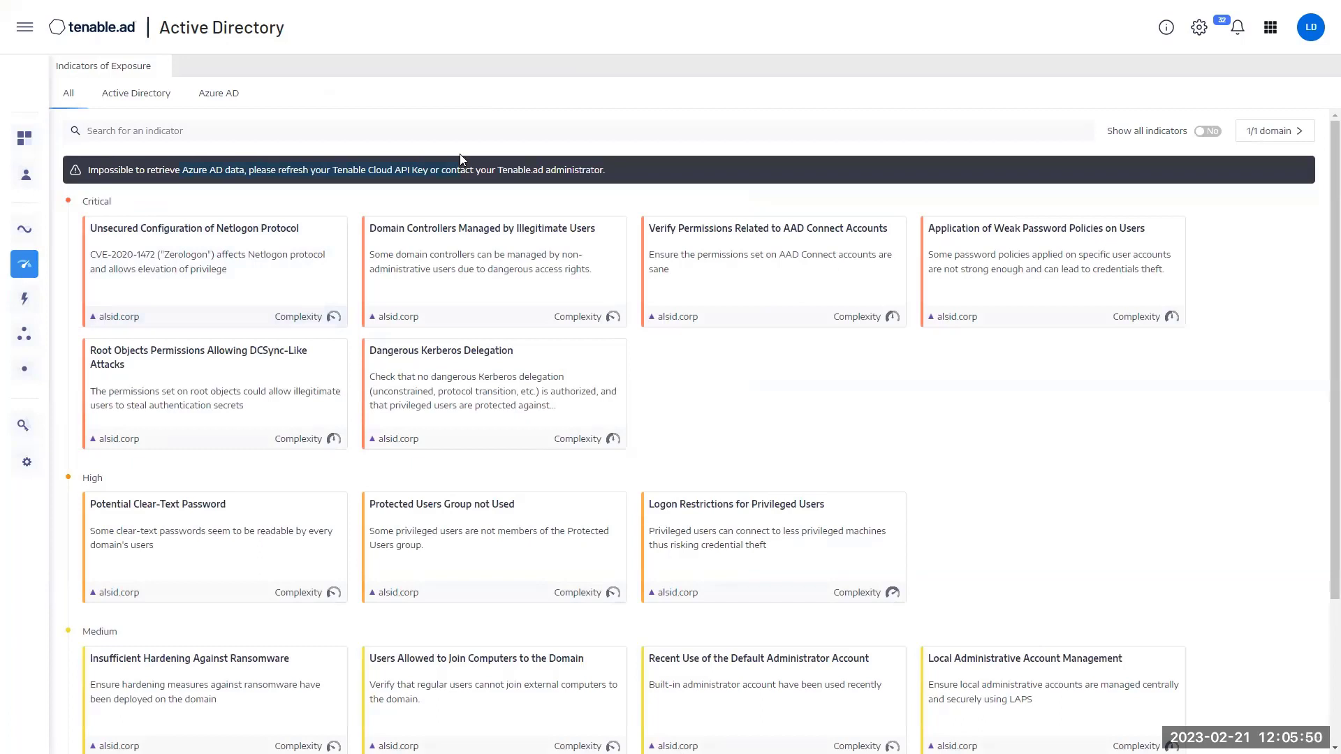
left_click(23, 460)
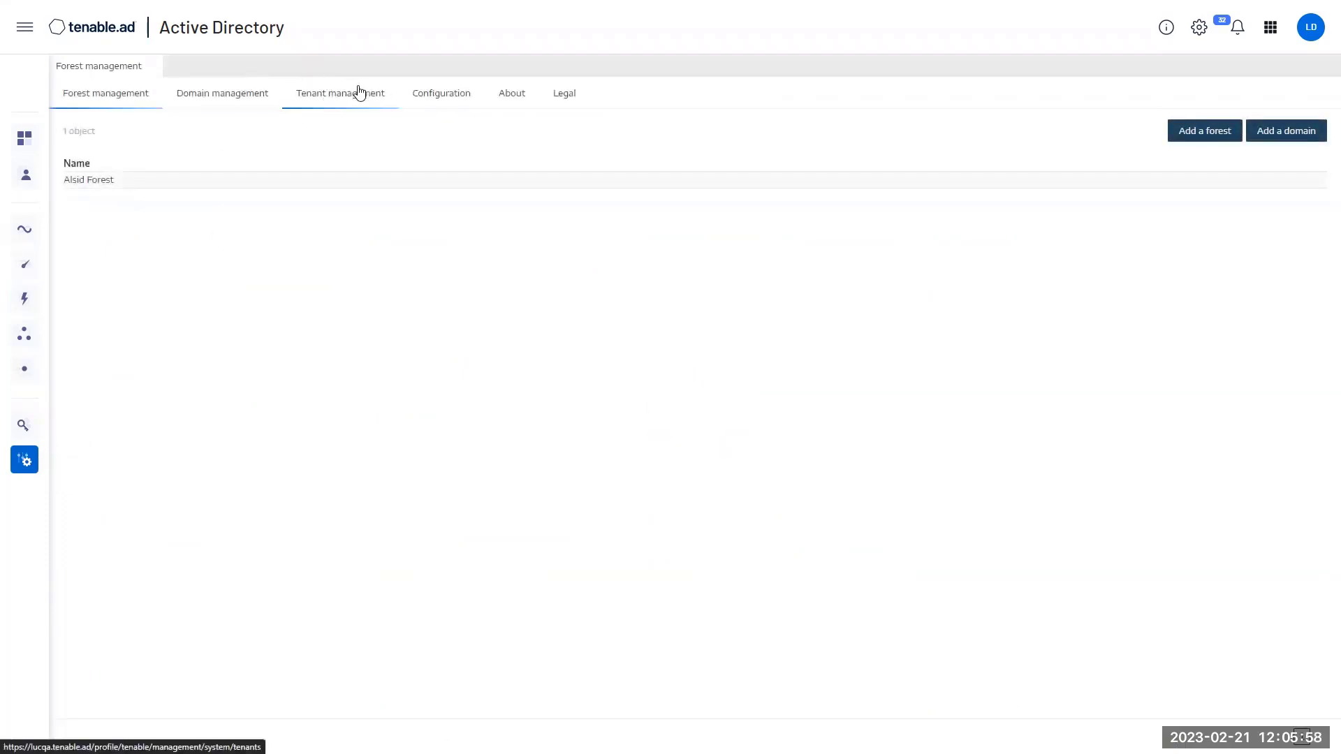
Step: Start a new tenant in Tenant management named 'Luc QA De'
left_click(323, 109)
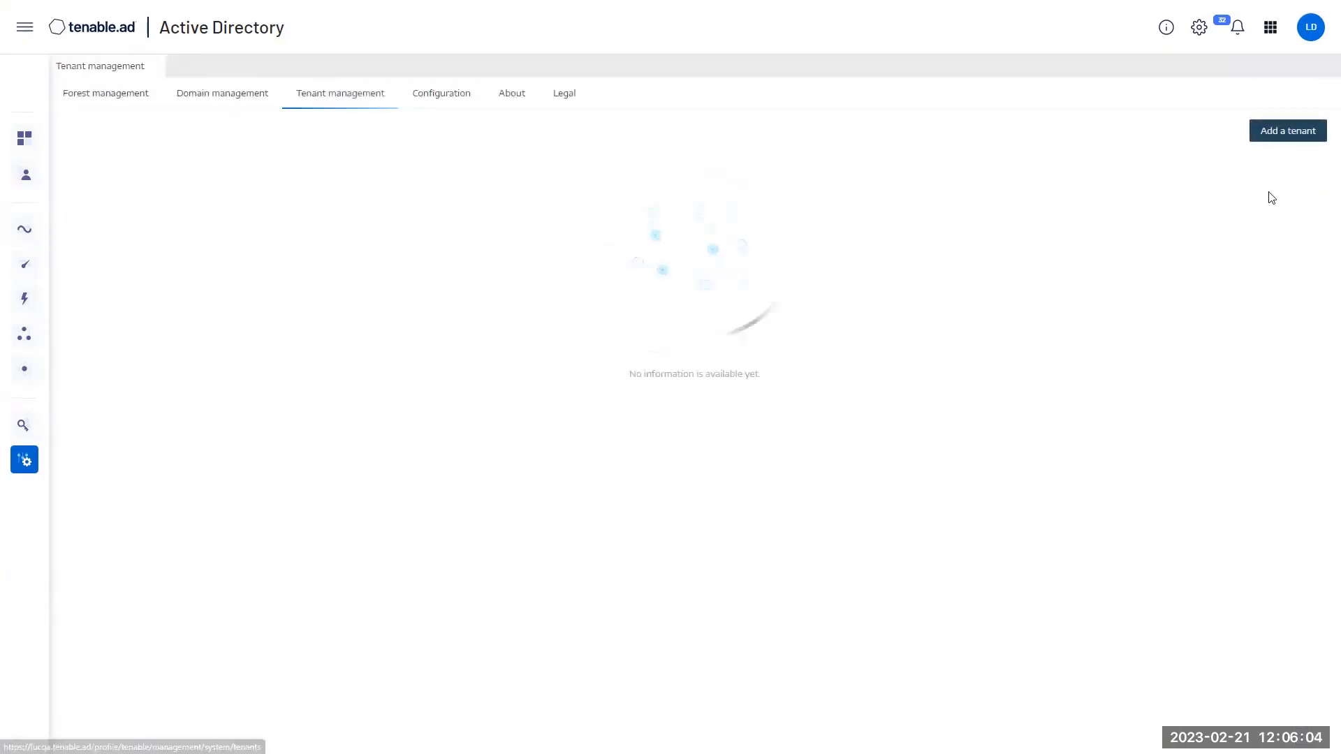
left_click(1275, 137)
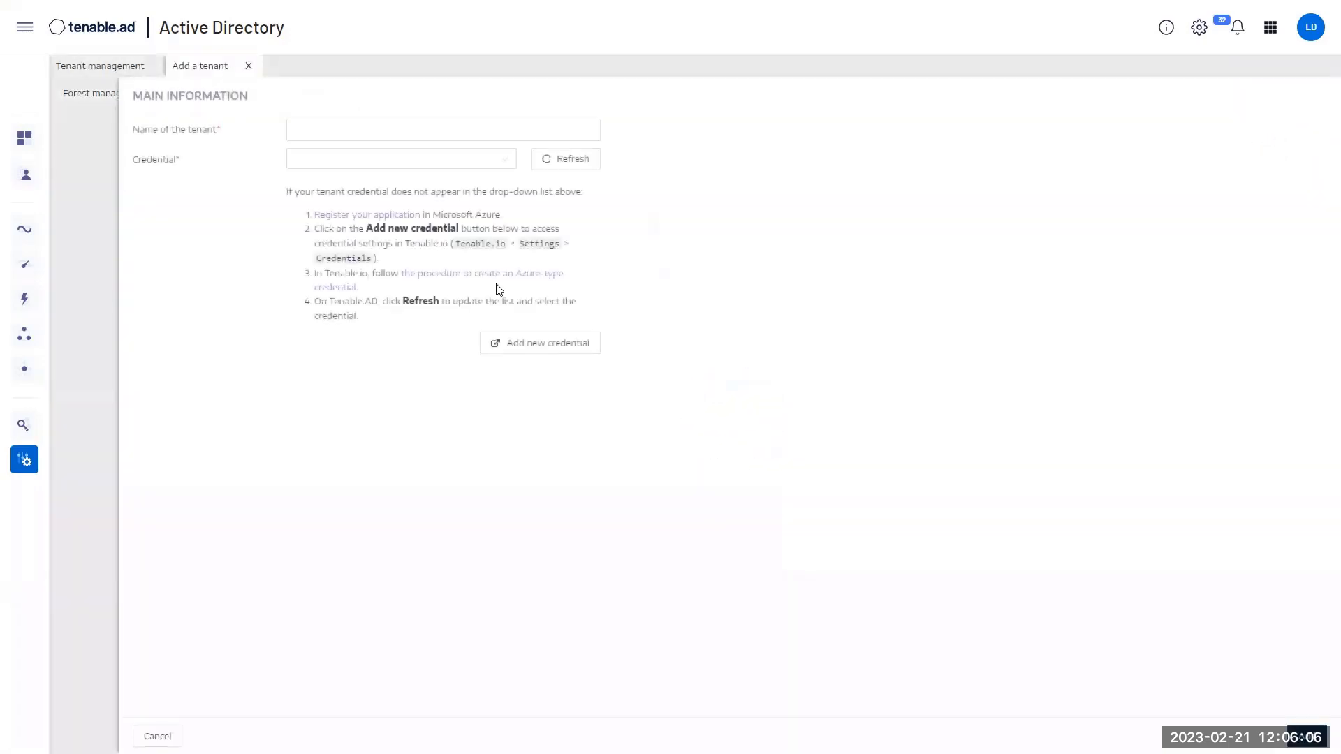
left_click(290, 129)
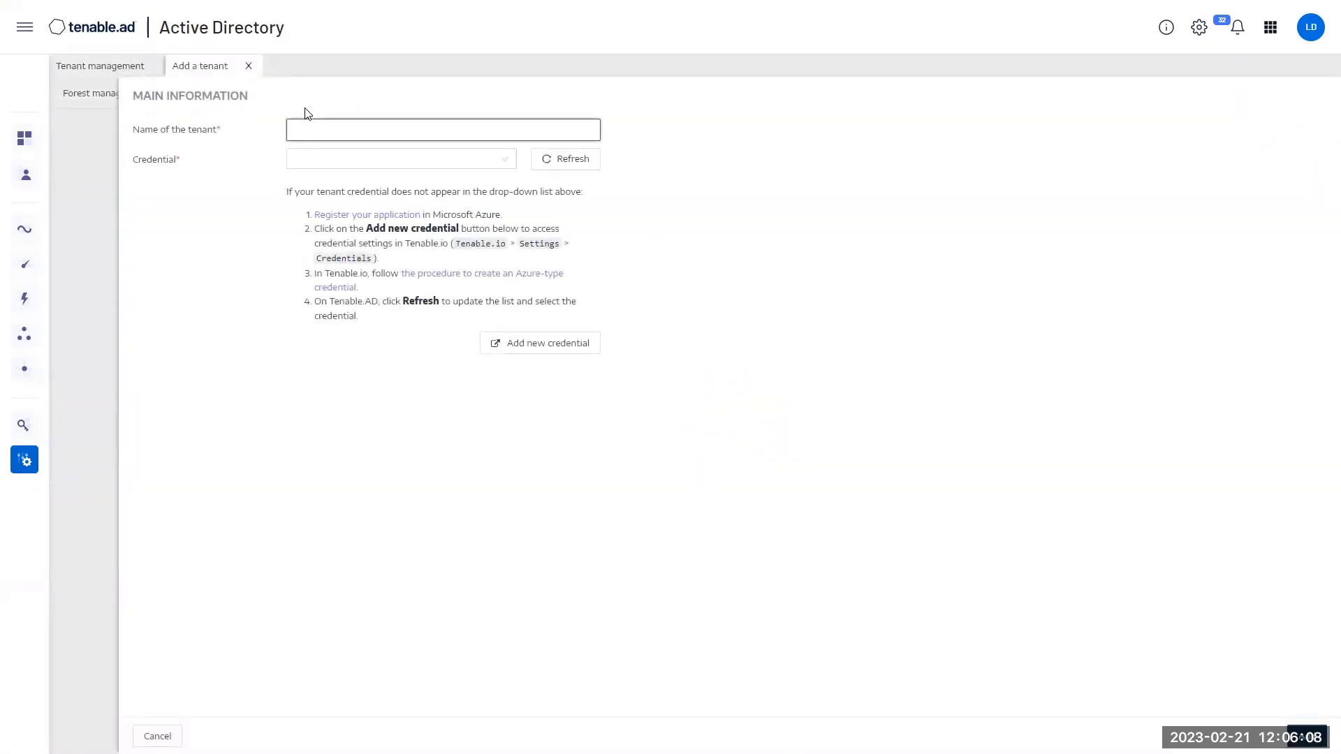
type("Luc QA Dev")
Step: Check the Credential list, close it without choosing one, and return to Tenable.io
left_click(386, 160)
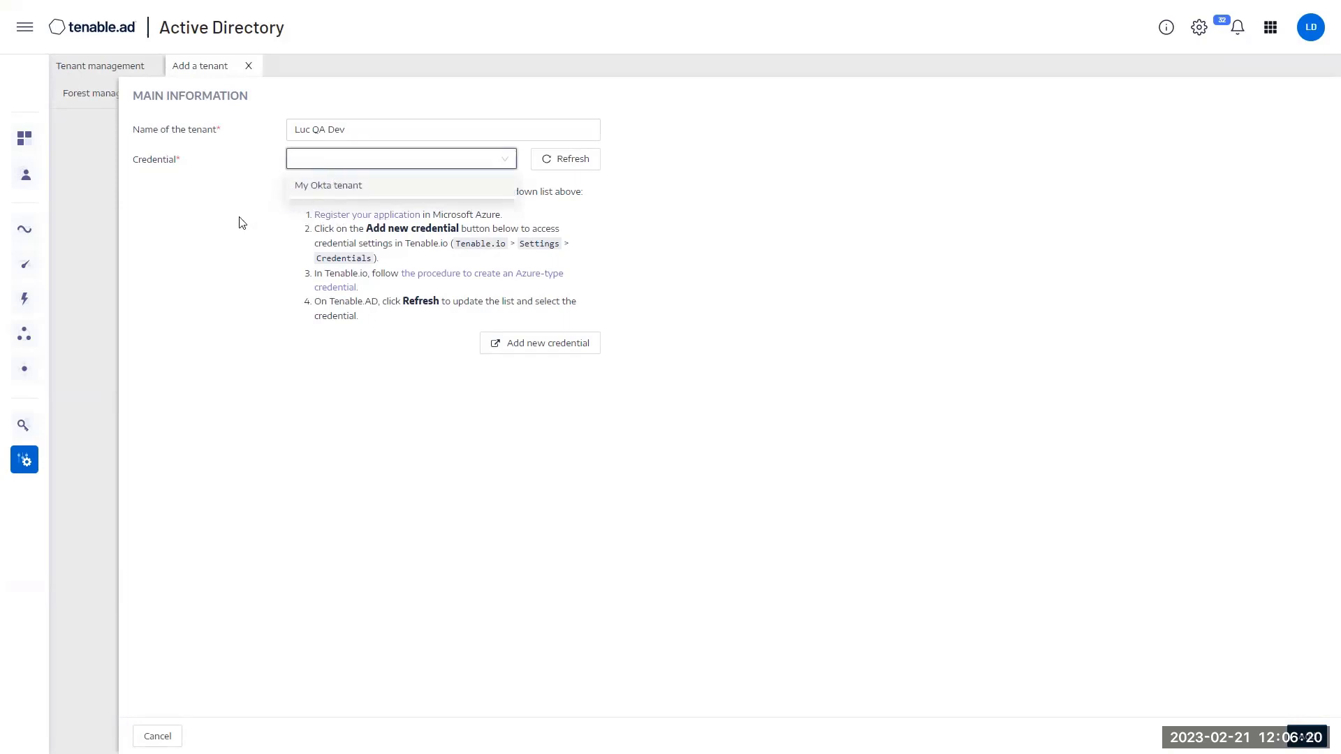
left_click(227, 241)
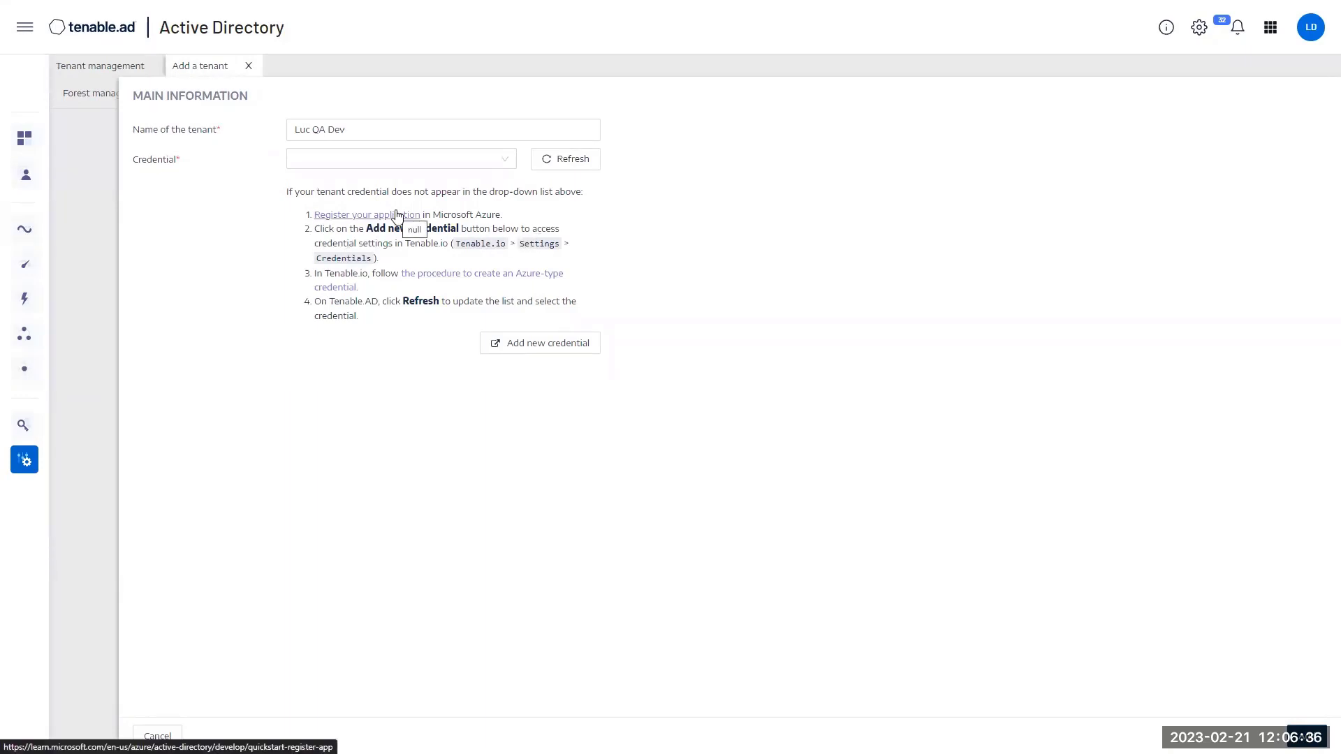
key("alt+Tab")
key("alt+Tab")
key("alt+Tab")
Step: Go to Tenable.io Settings > Credentials, which lists only the My Okta tenant credential
left_click(19, 17)
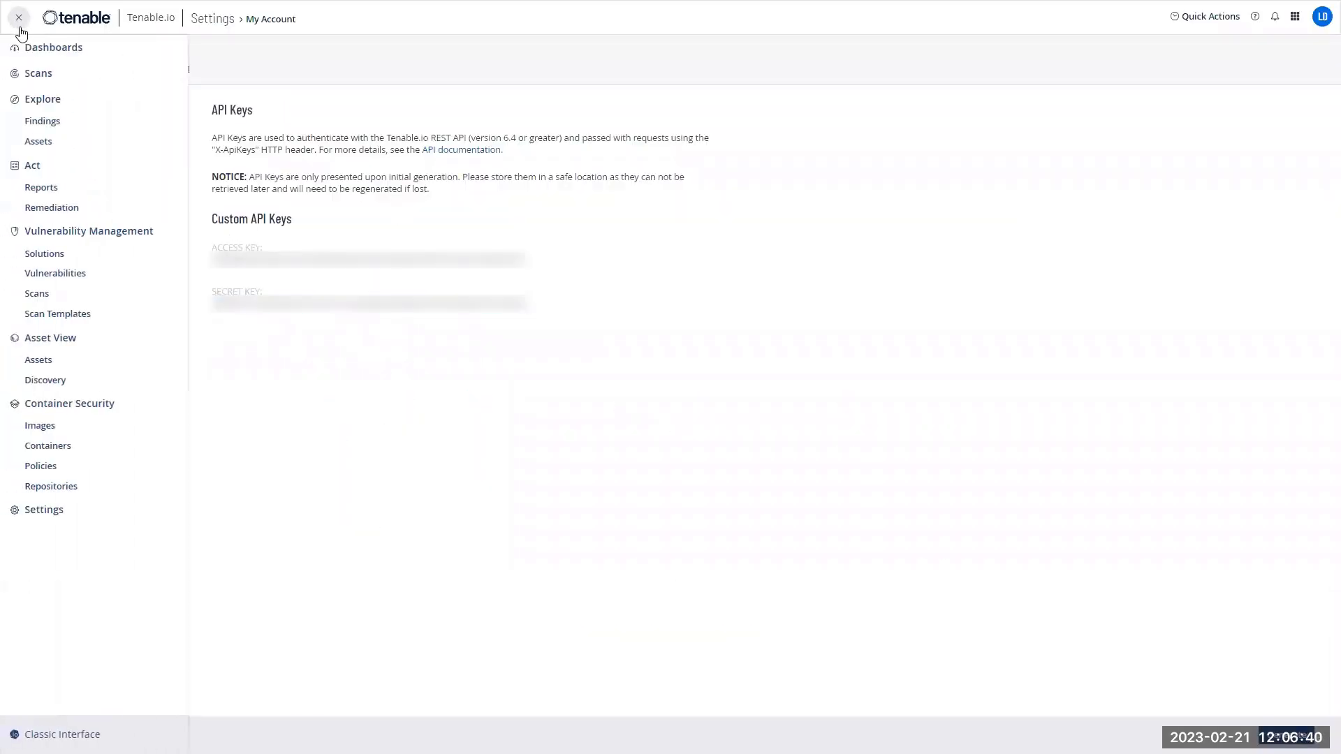
left_click(49, 509)
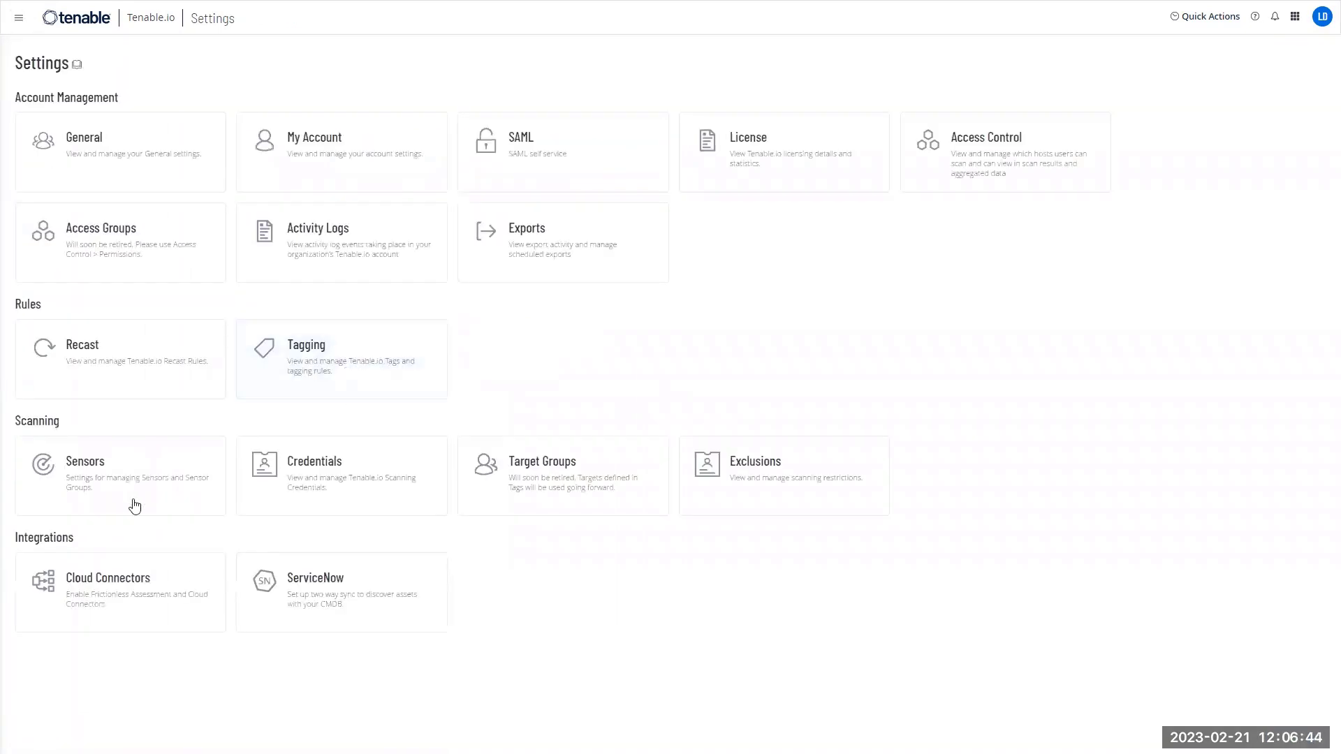
left_click(373, 474)
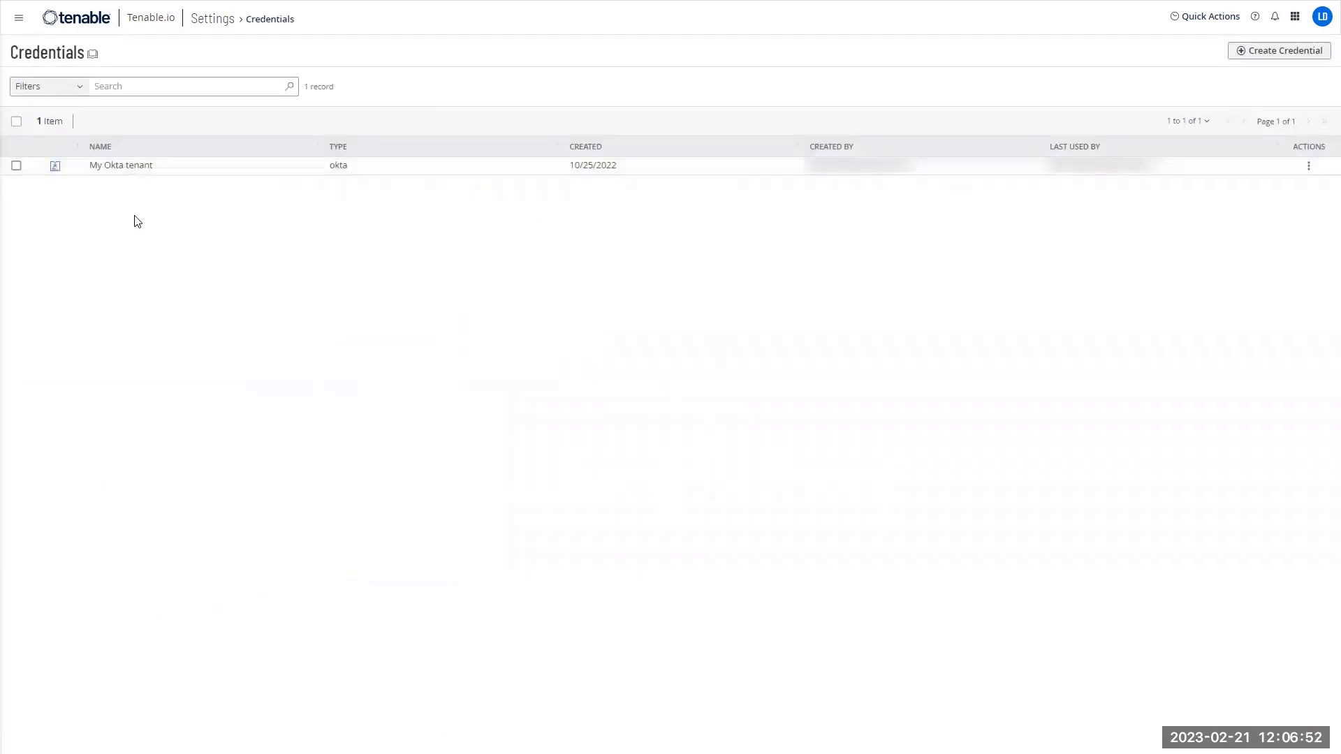
Step: Start a new Microsoft Azure credential in Tenable.io, then switch to the Azure portal
left_click(1256, 54)
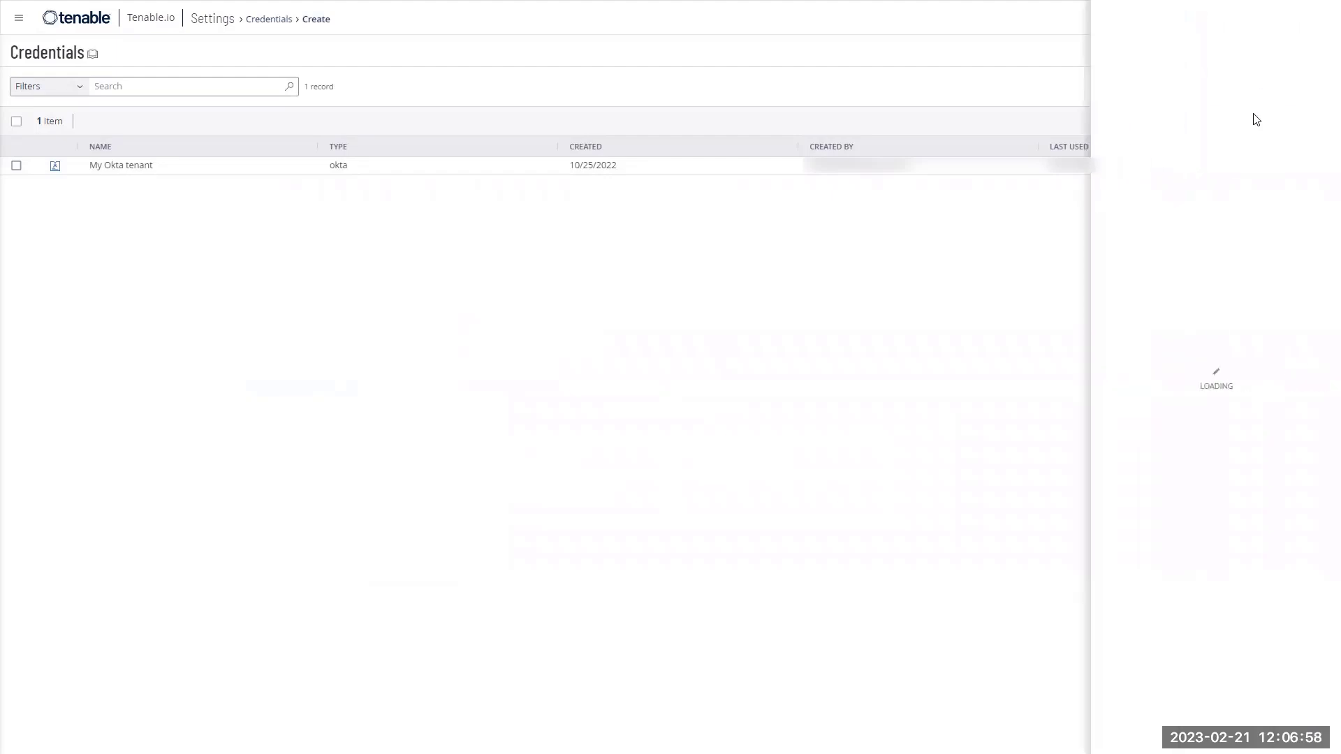
left_click(1196, 86)
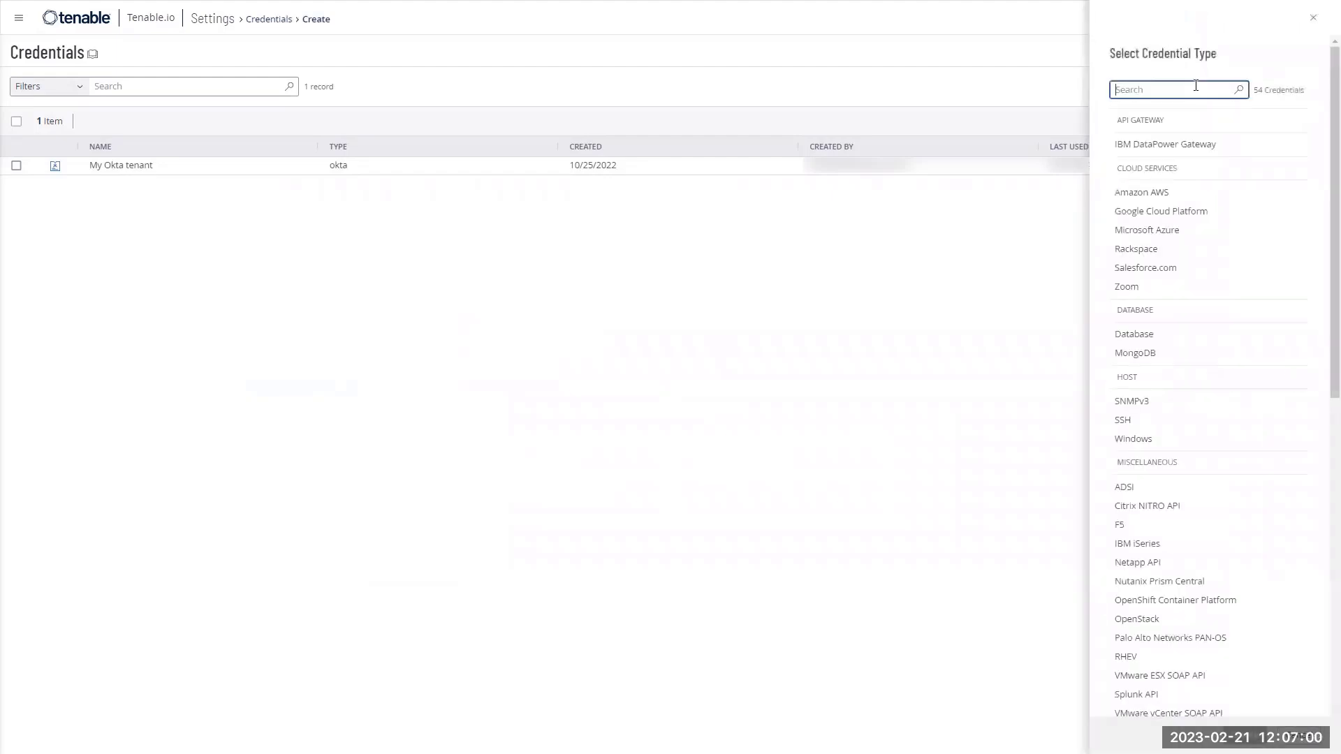
type("azure")
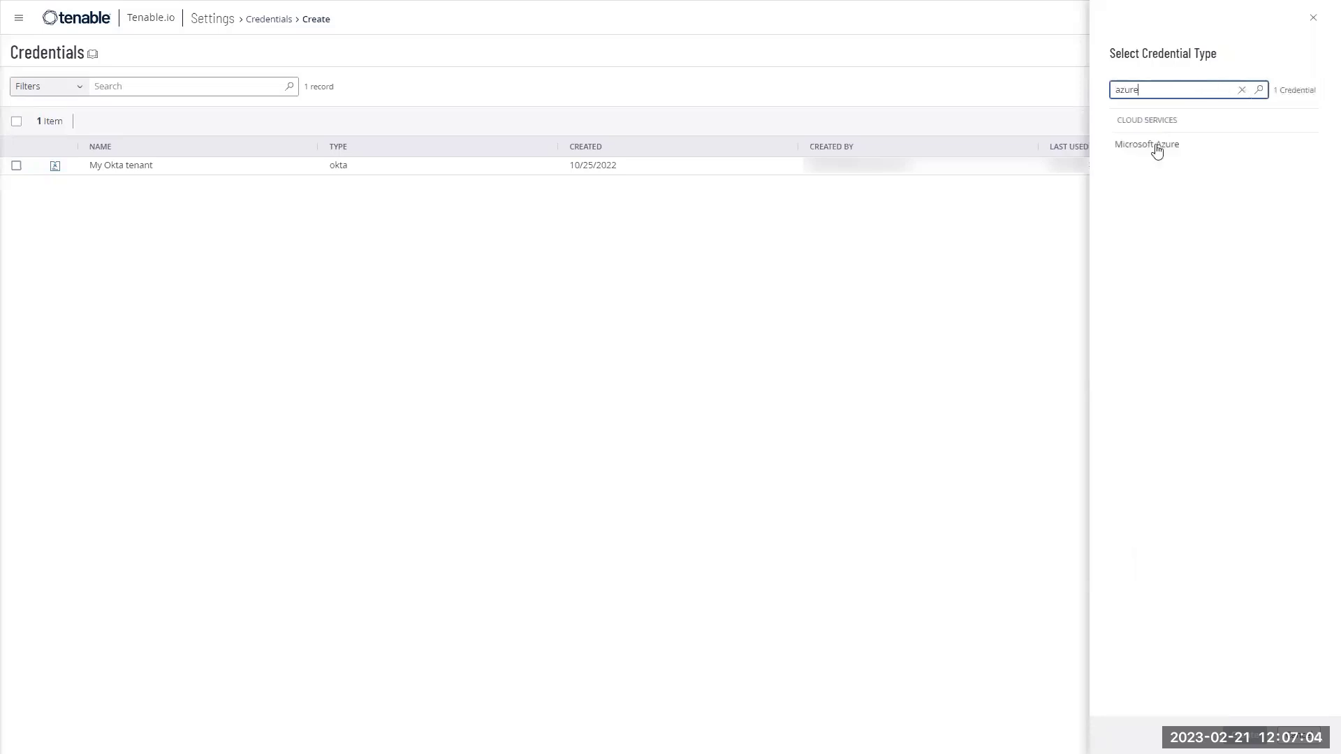
left_click(1143, 146)
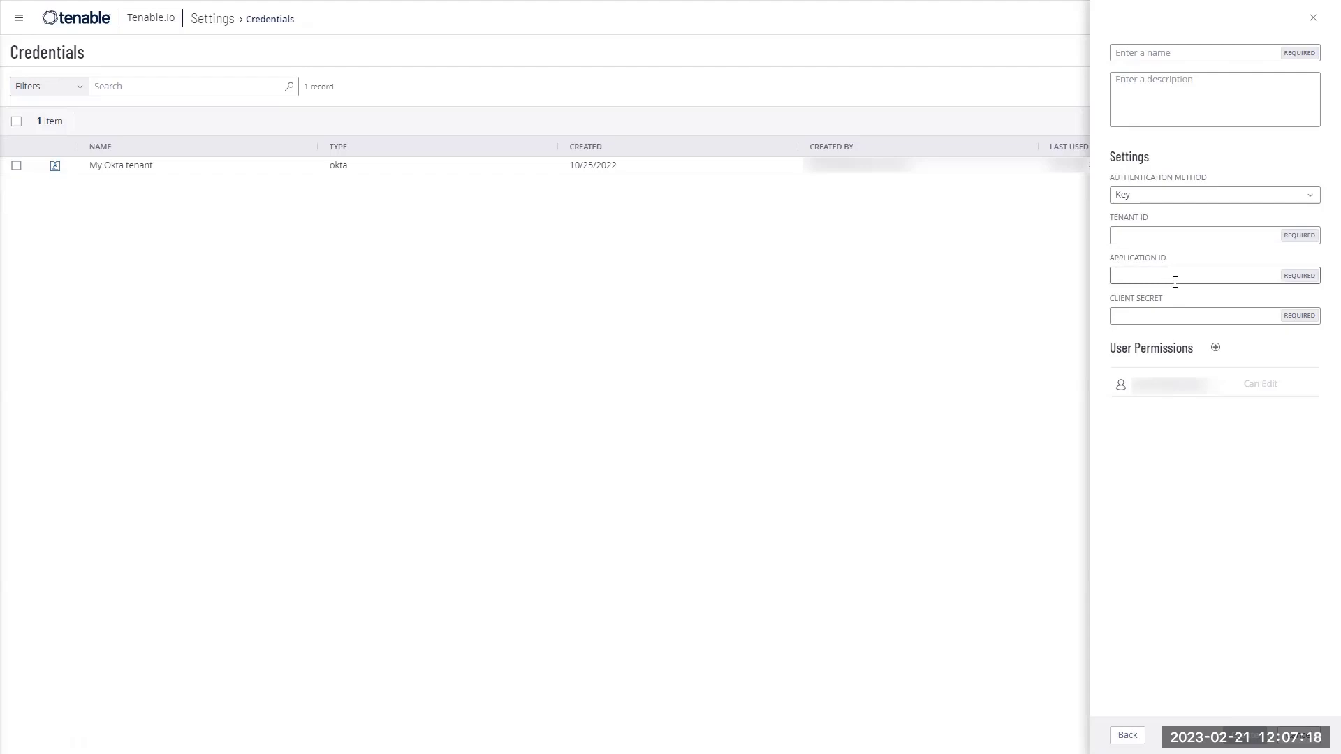
key("ctrl+Tab")
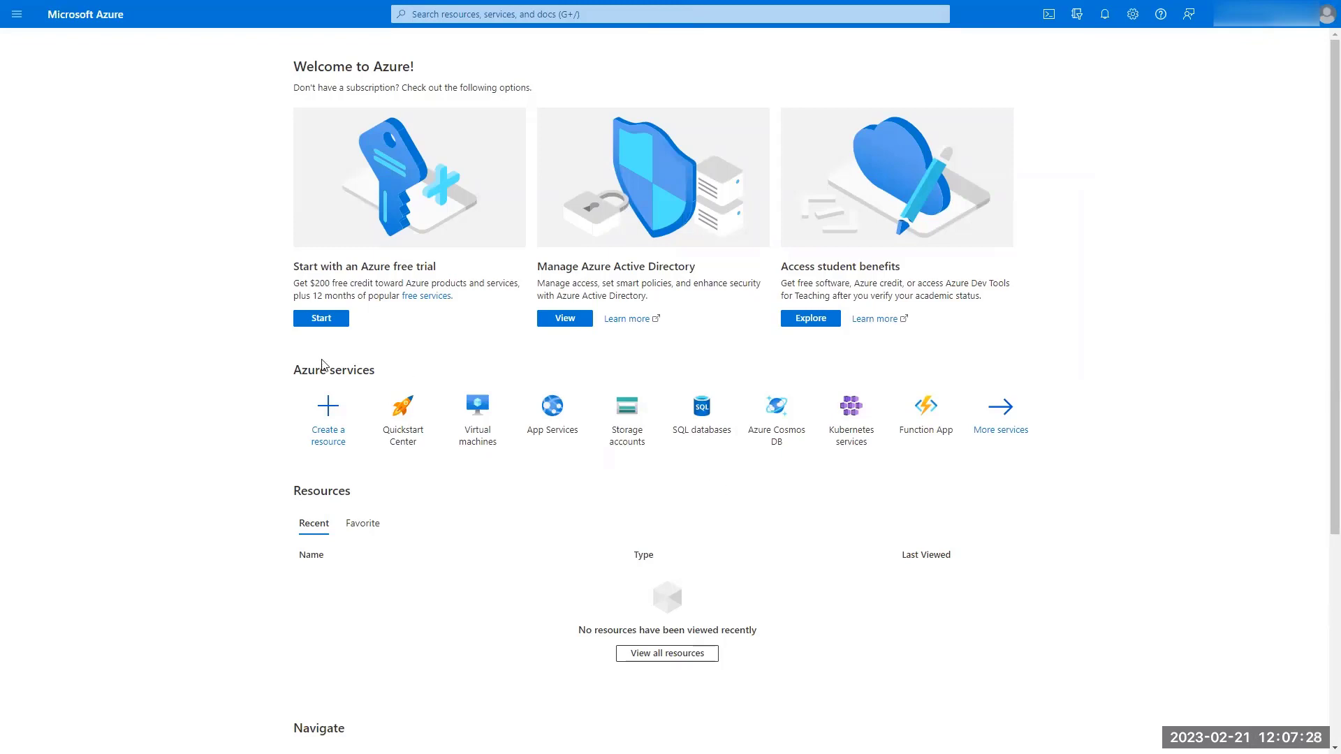
Step: Register a new app named 'Luc Demo' under Azure Active Directory > App registrations
left_click(15, 15)
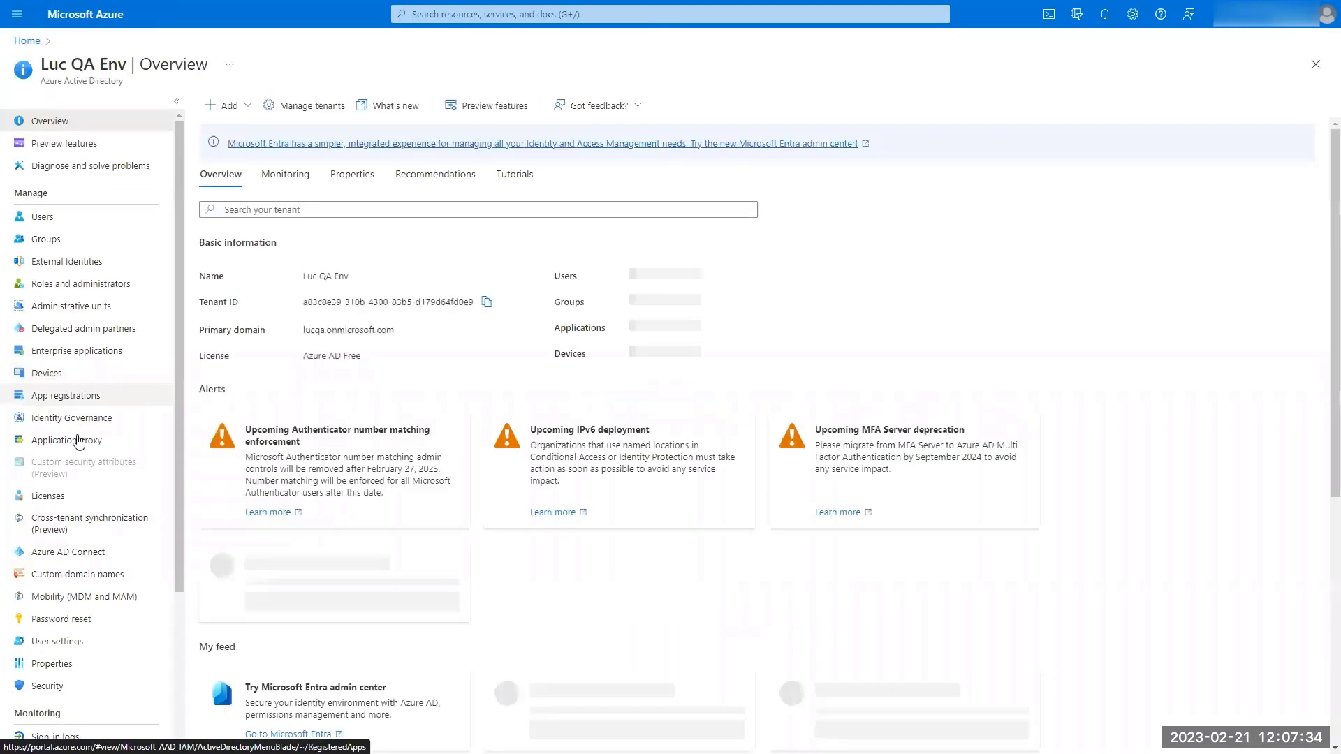
left_click(84, 394)
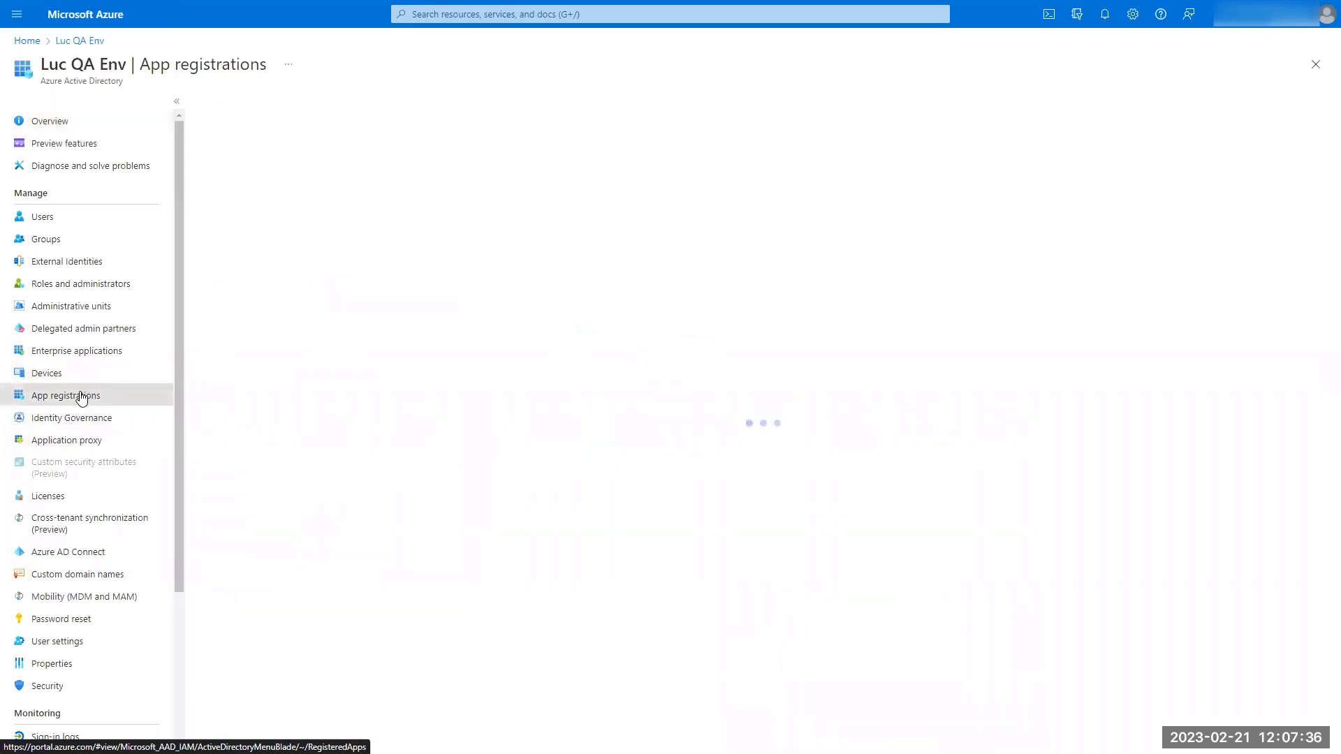
left_click(343, 211)
left_click(256, 106)
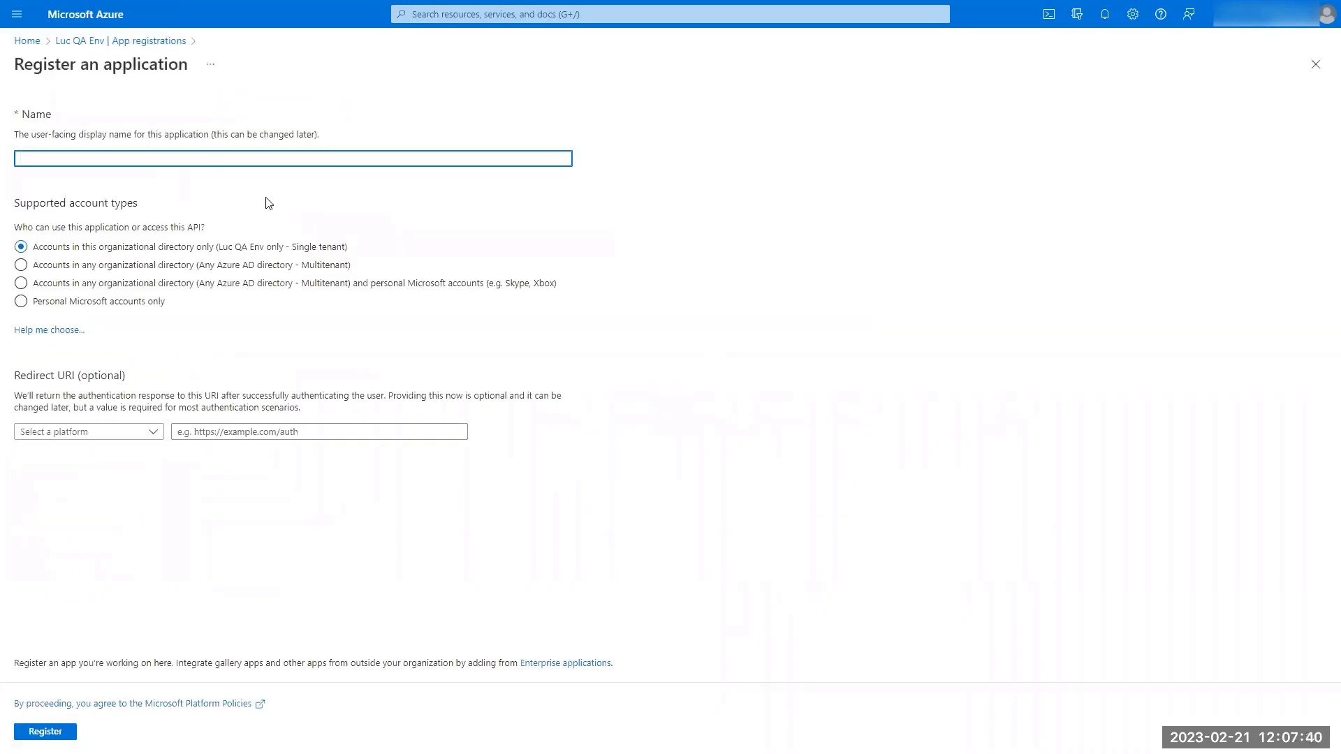
type("Luc Demo")
left_click(72, 731)
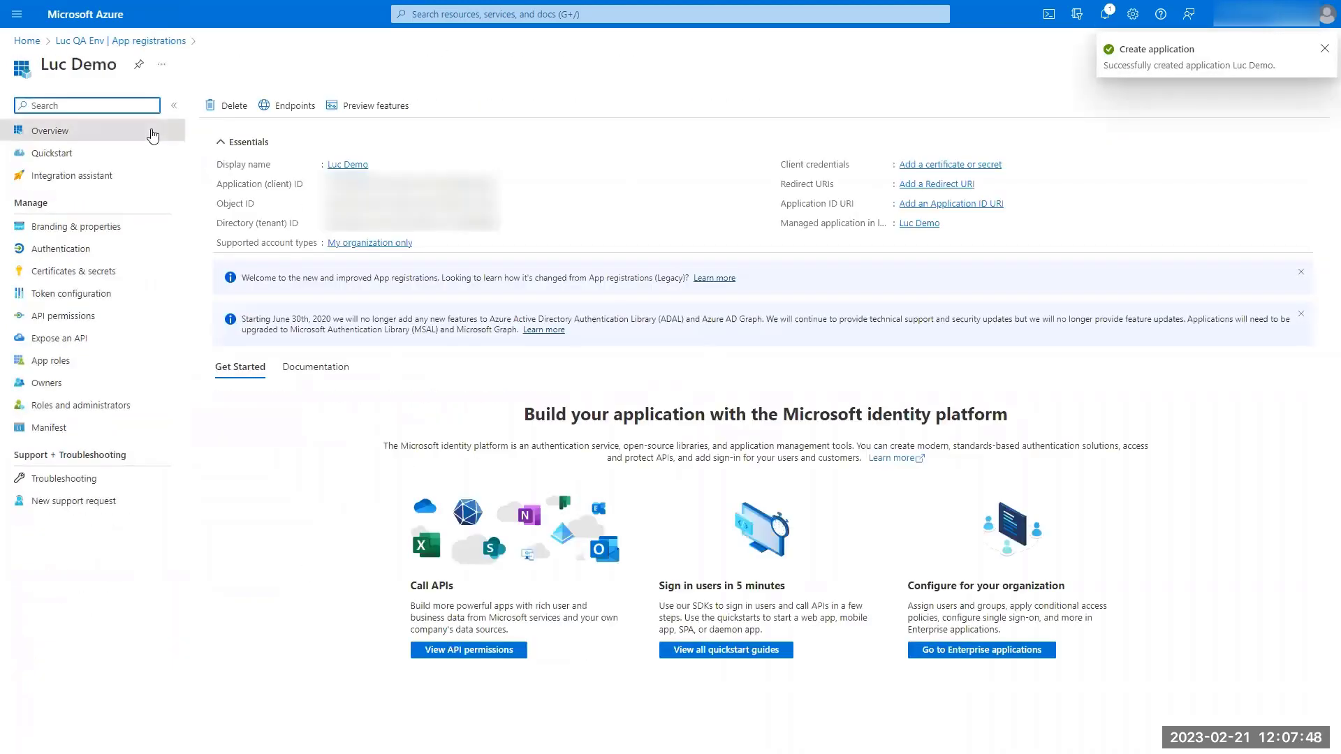
Step: Copy the Luc Demo app's directory (tenant) ID into Tenable.io's Tenant ID field
left_click_drag(52, 65, 107, 64)
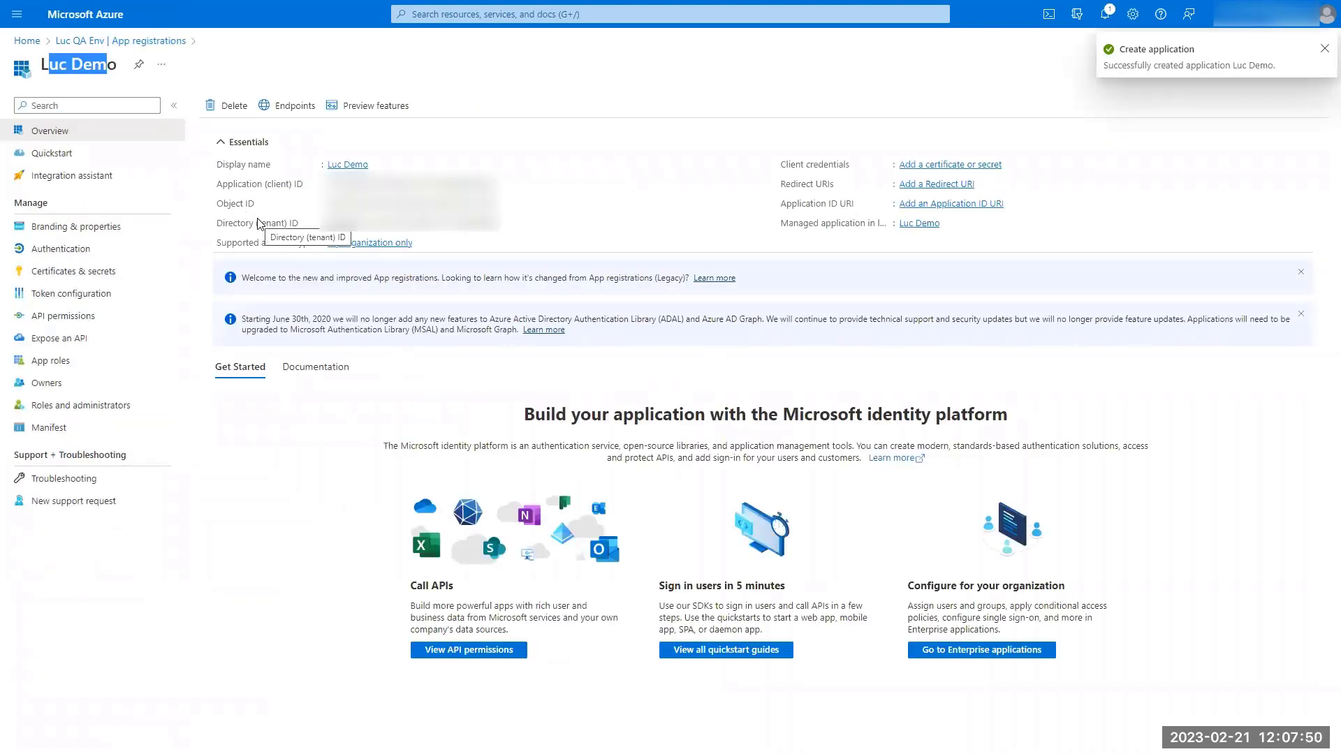
left_click(506, 222)
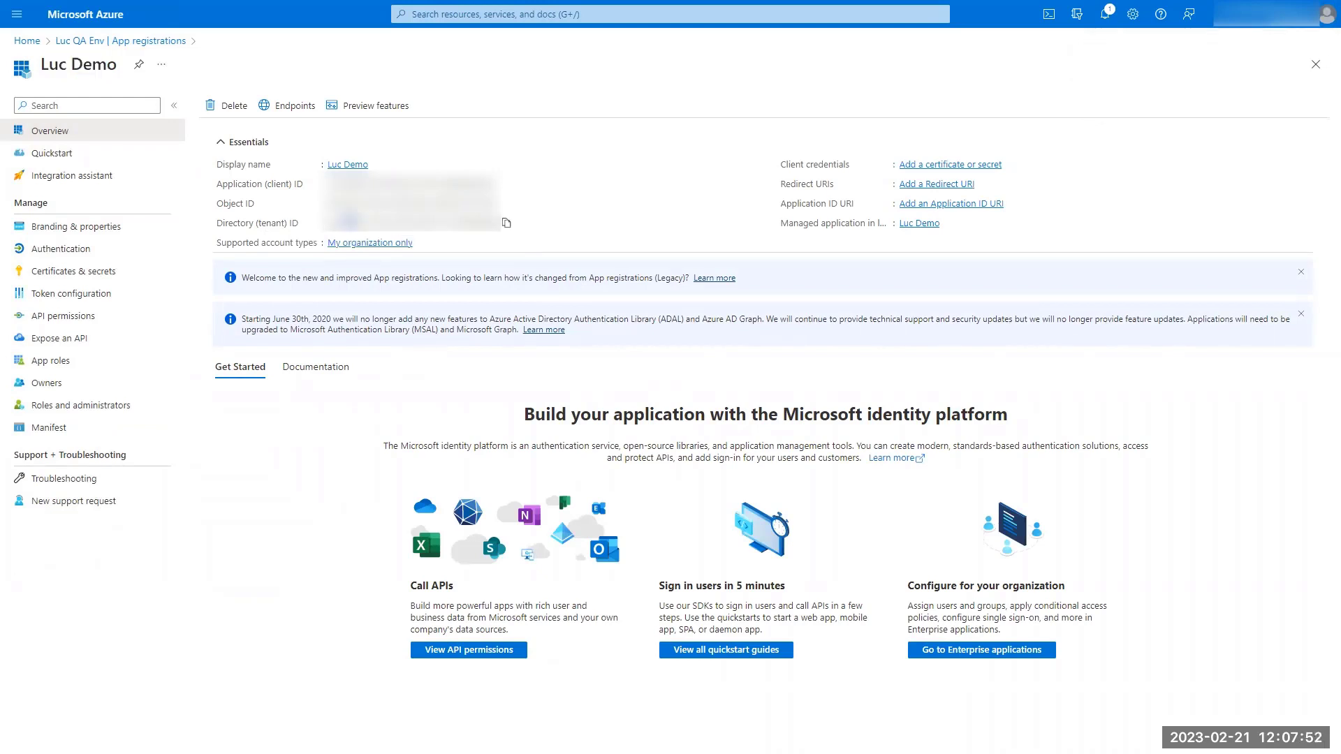
double_click(347, 183)
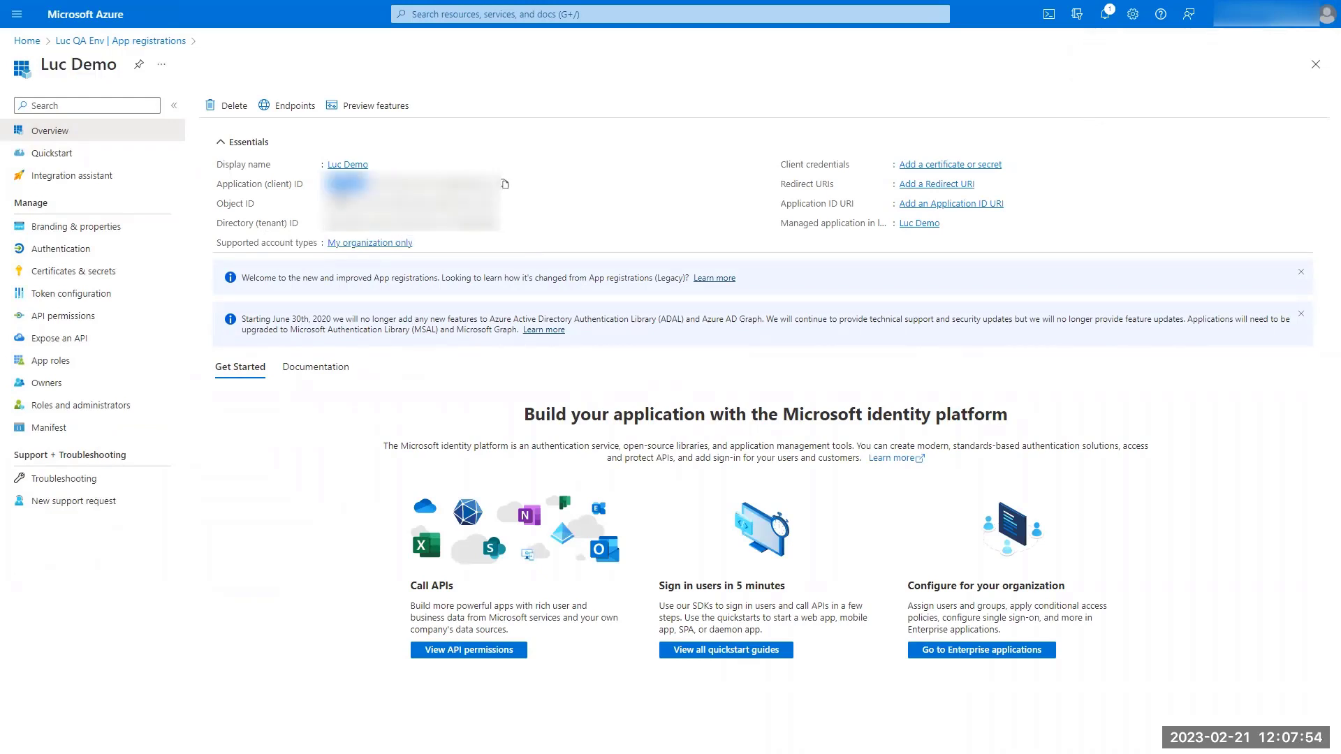
triple_click(412, 223)
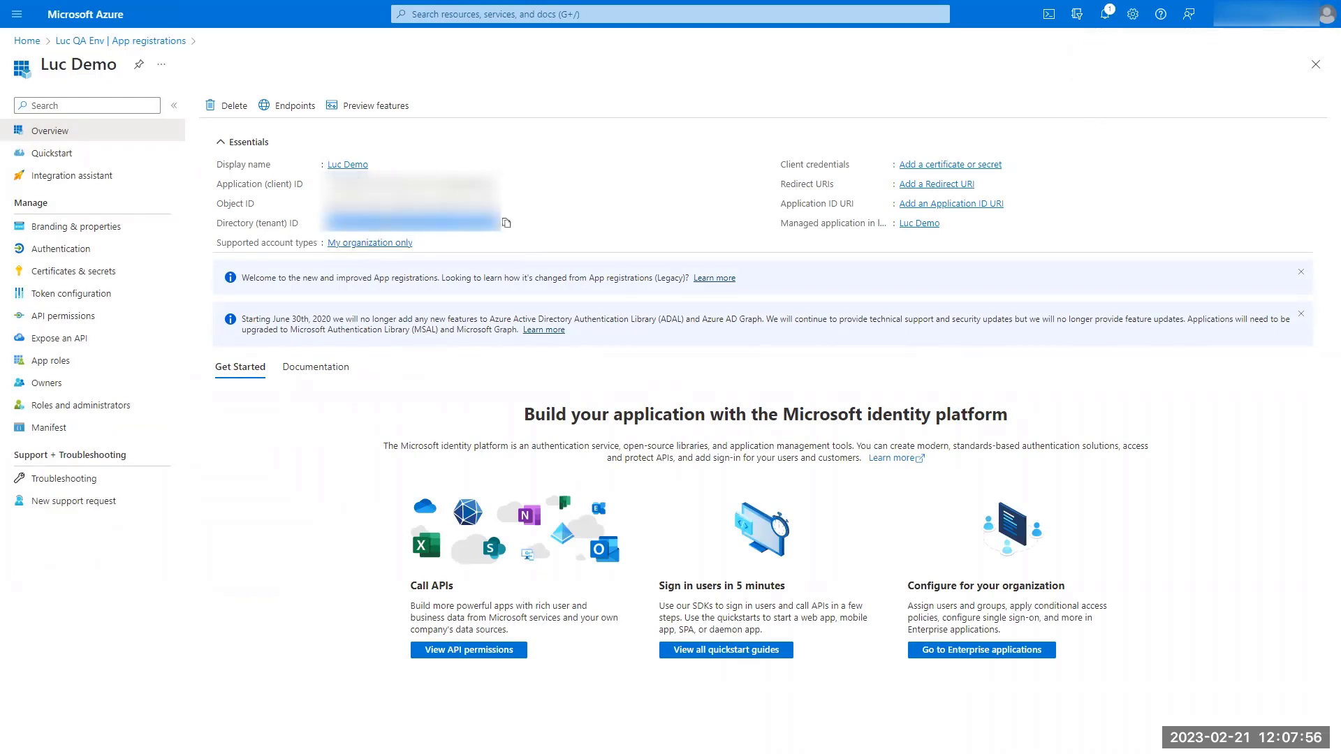
key("alt+Tab")
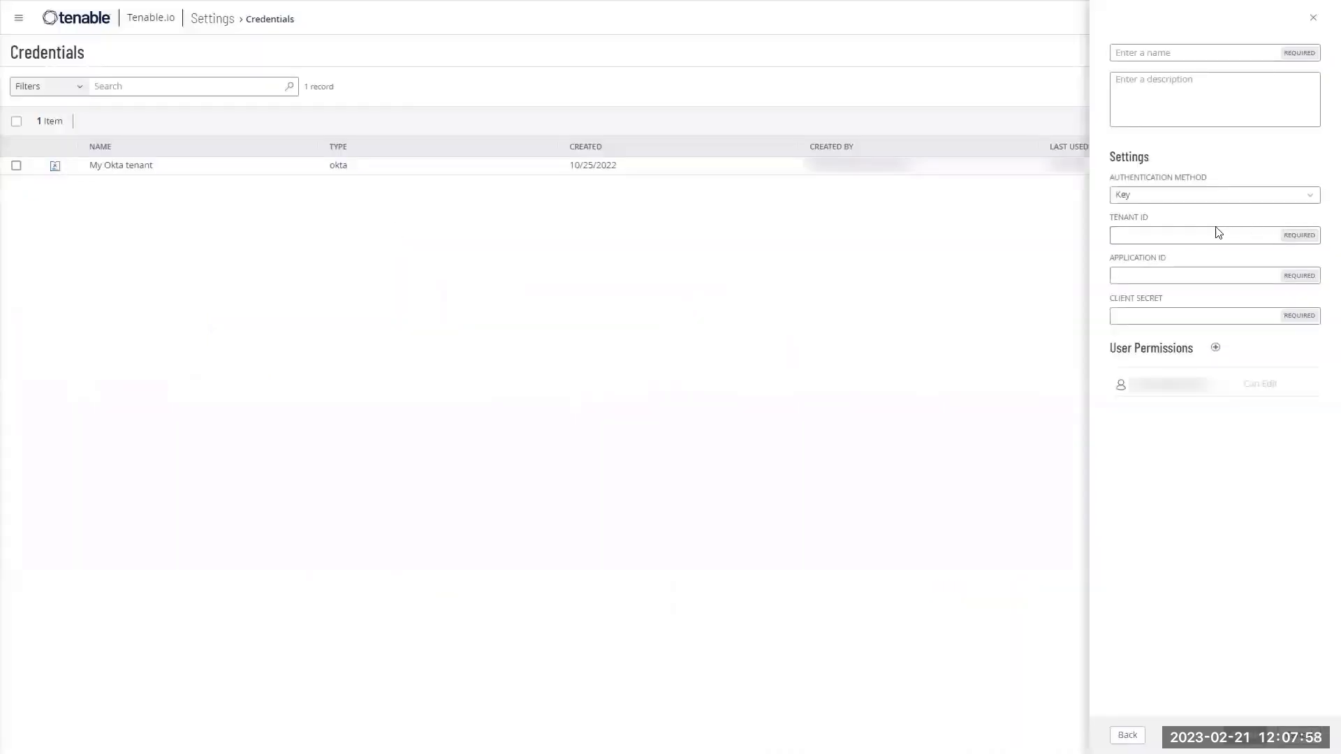
key("alt+Tab")
Step: Copy the app's application (client) ID into the Application ID field
key("alt+Tab")
left_click(1171, 236)
key("ctrl+v")
key("alt+Tab")
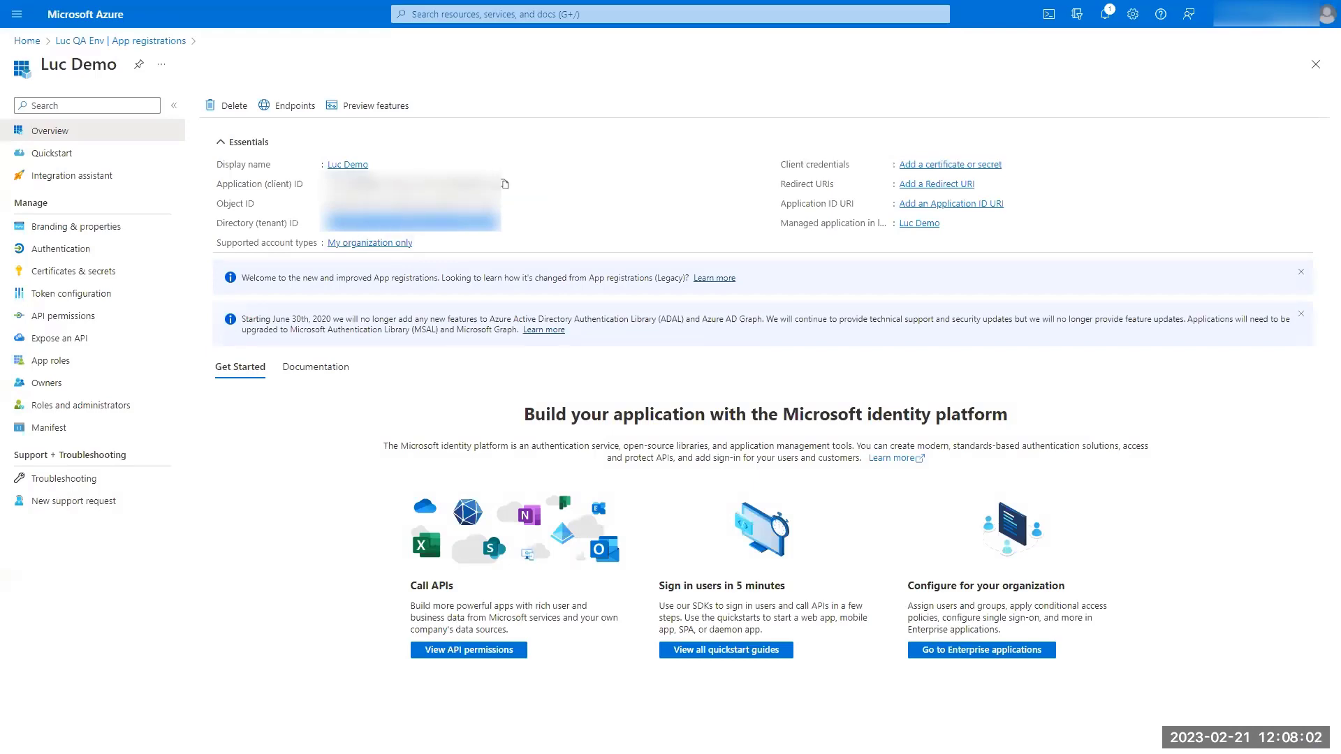
left_click(504, 184)
key("alt+Tab")
left_click(1142, 276)
key("ctrl+v")
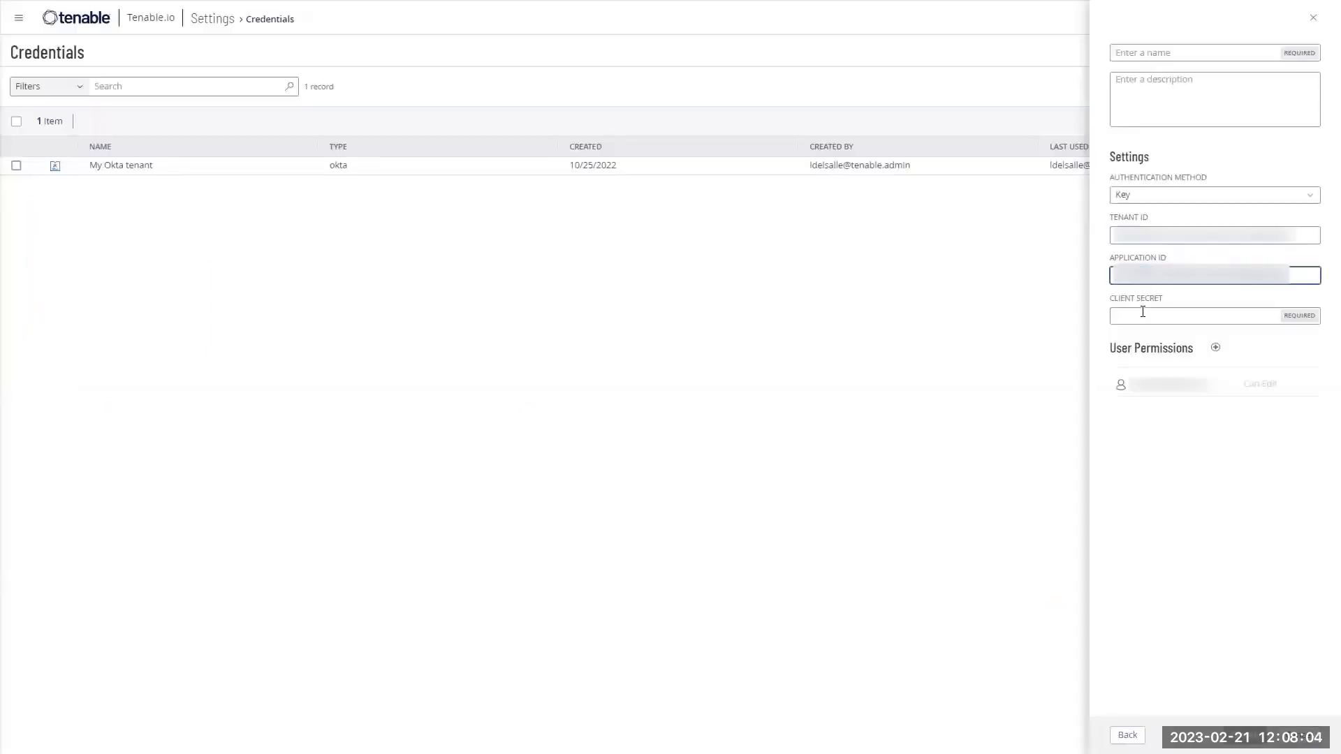
Step: Create a Luc Demo client secret expiring in 730 days (2/20/2025) and copy its value
left_click(1142, 314)
key("alt+Tab")
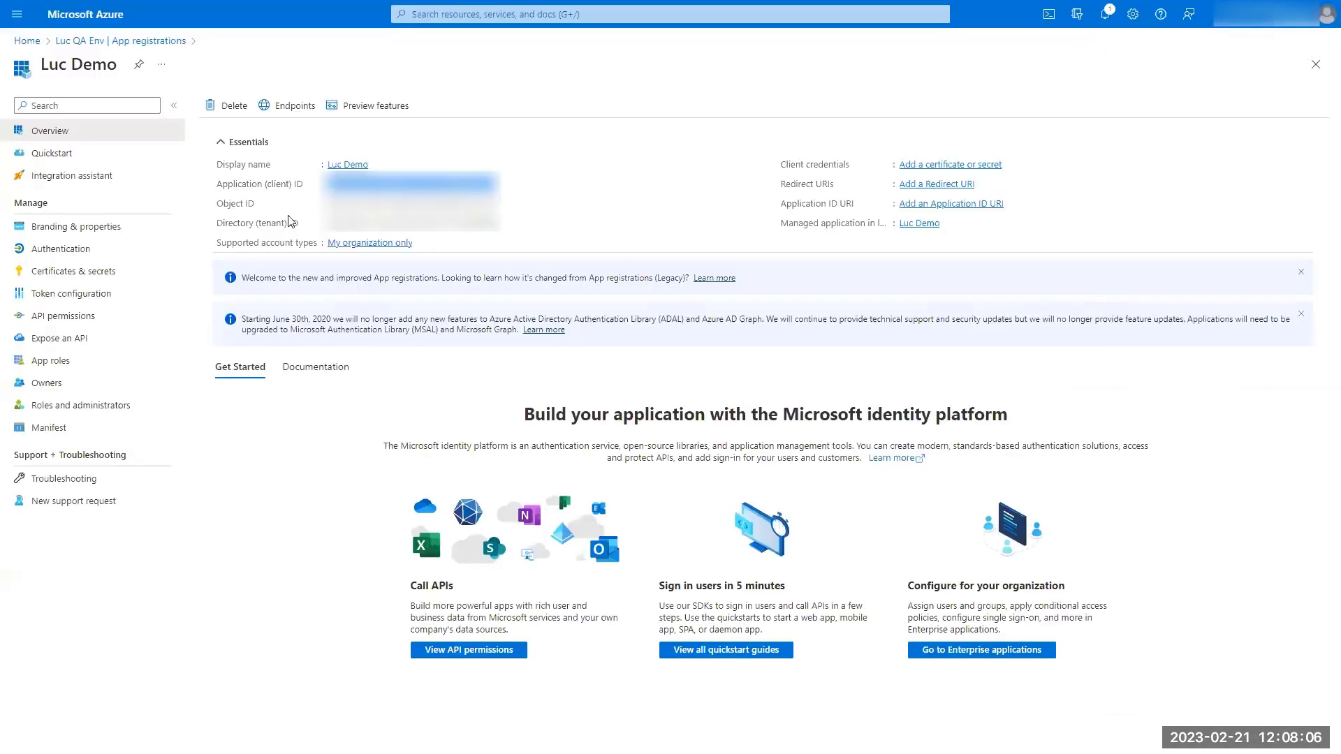
left_click(78, 275)
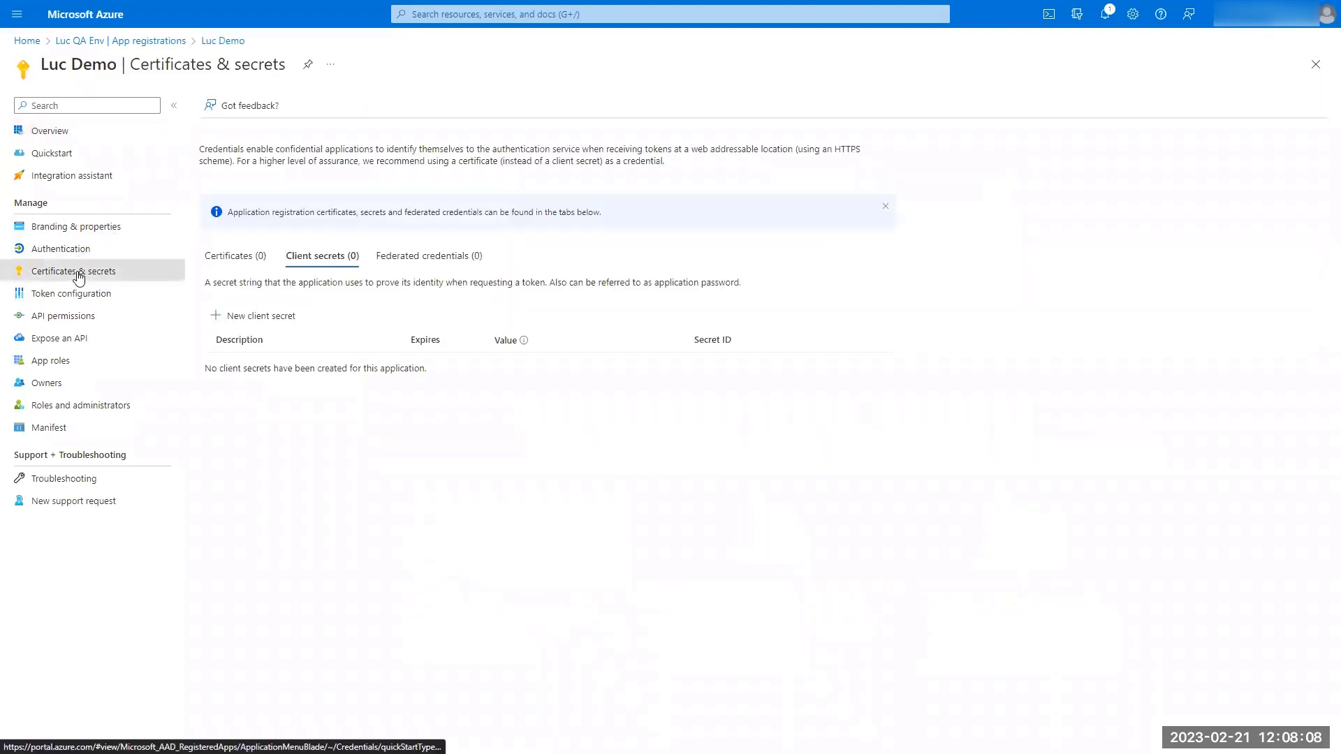
left_click(263, 321)
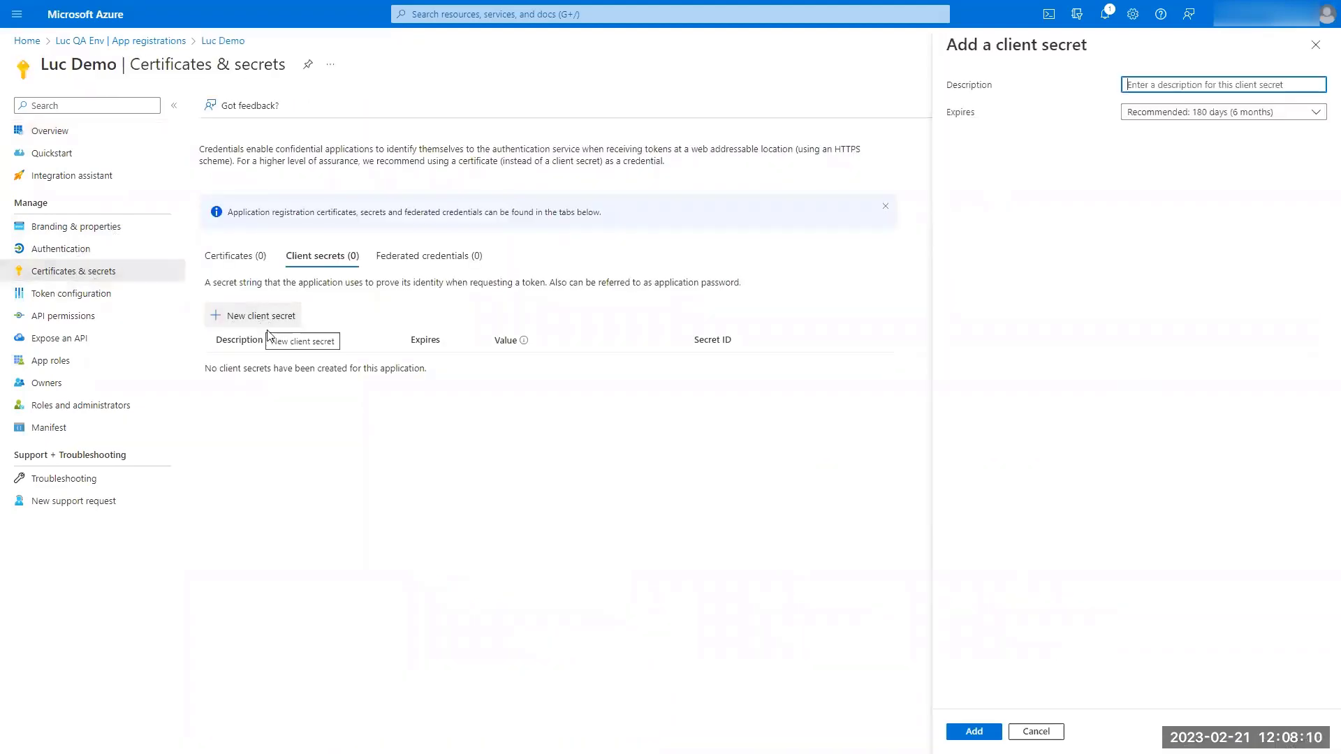
type("Duc Demo")
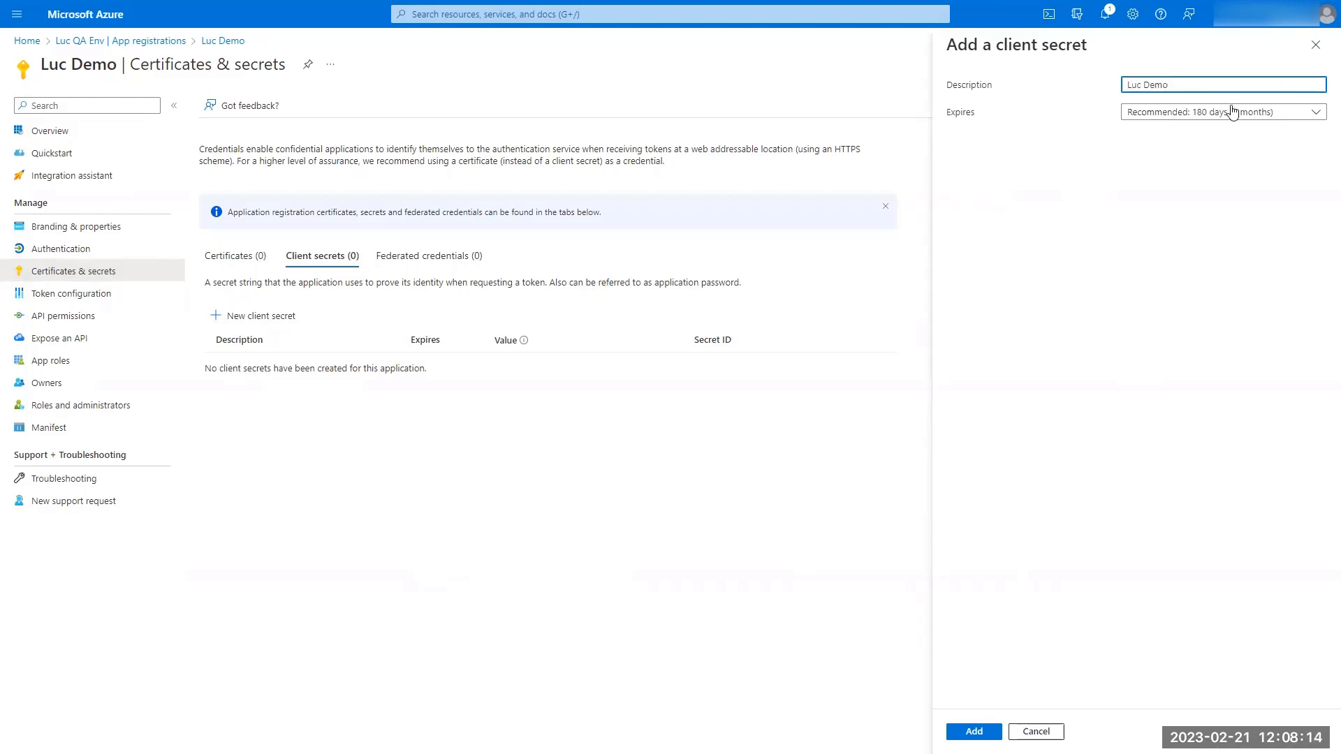
left_click(1230, 112)
left_click(1149, 224)
left_click(974, 731)
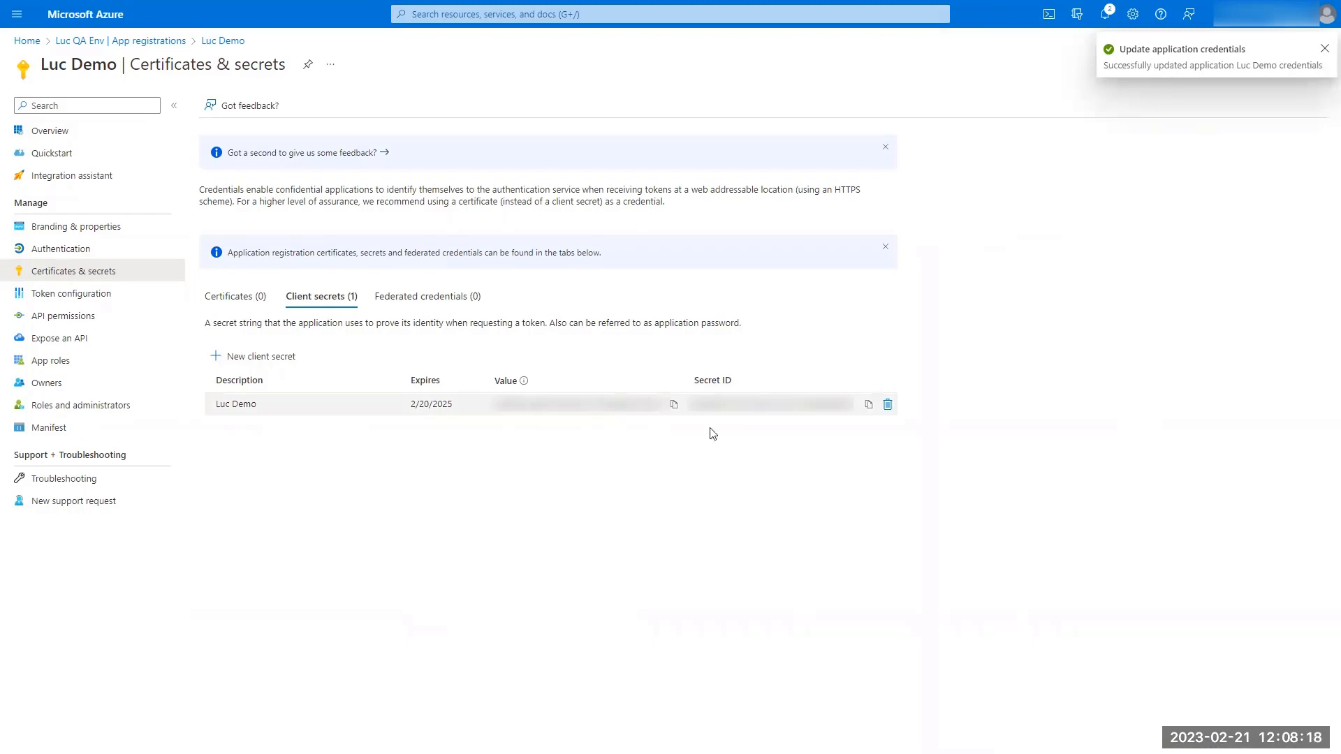
left_click(673, 404)
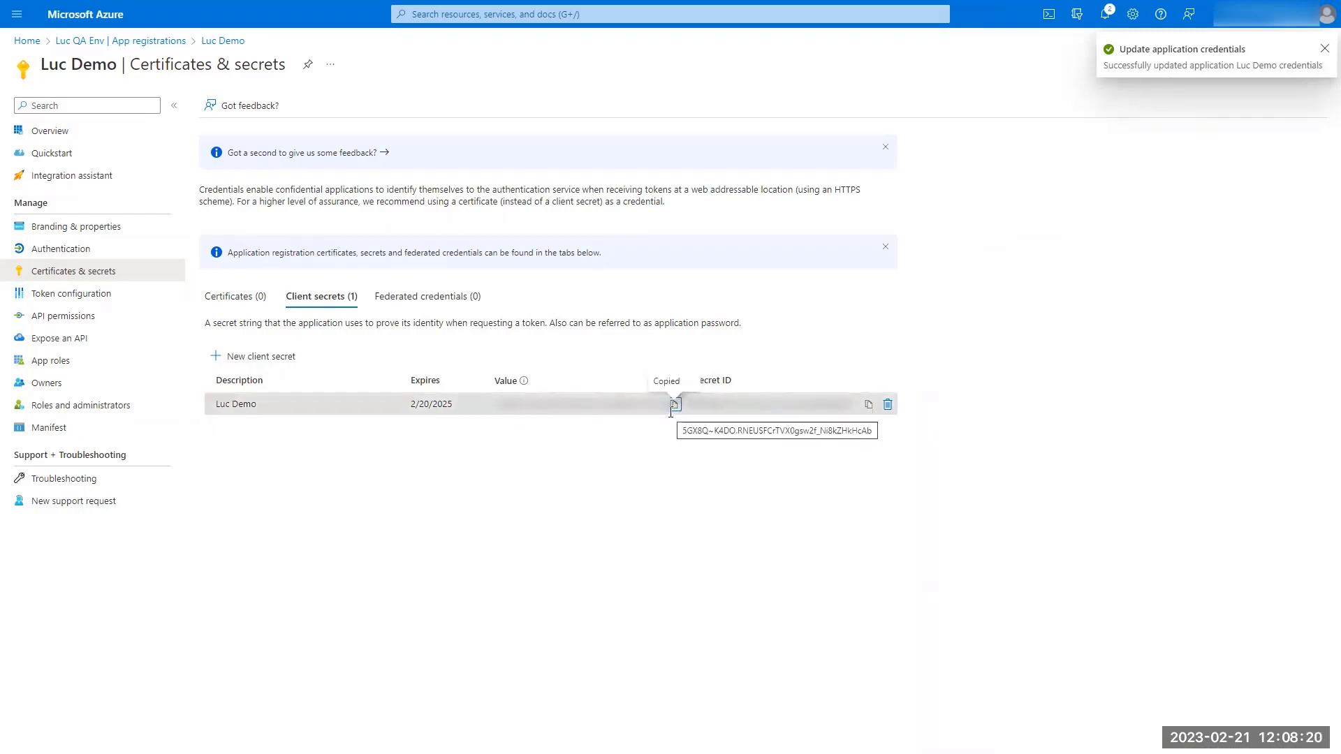
key("alt+Tab")
Step: Paste the client secret, name the Azure credential 'Luc Demo Env', and save it
left_click(1160, 317)
key("ctrl+v")
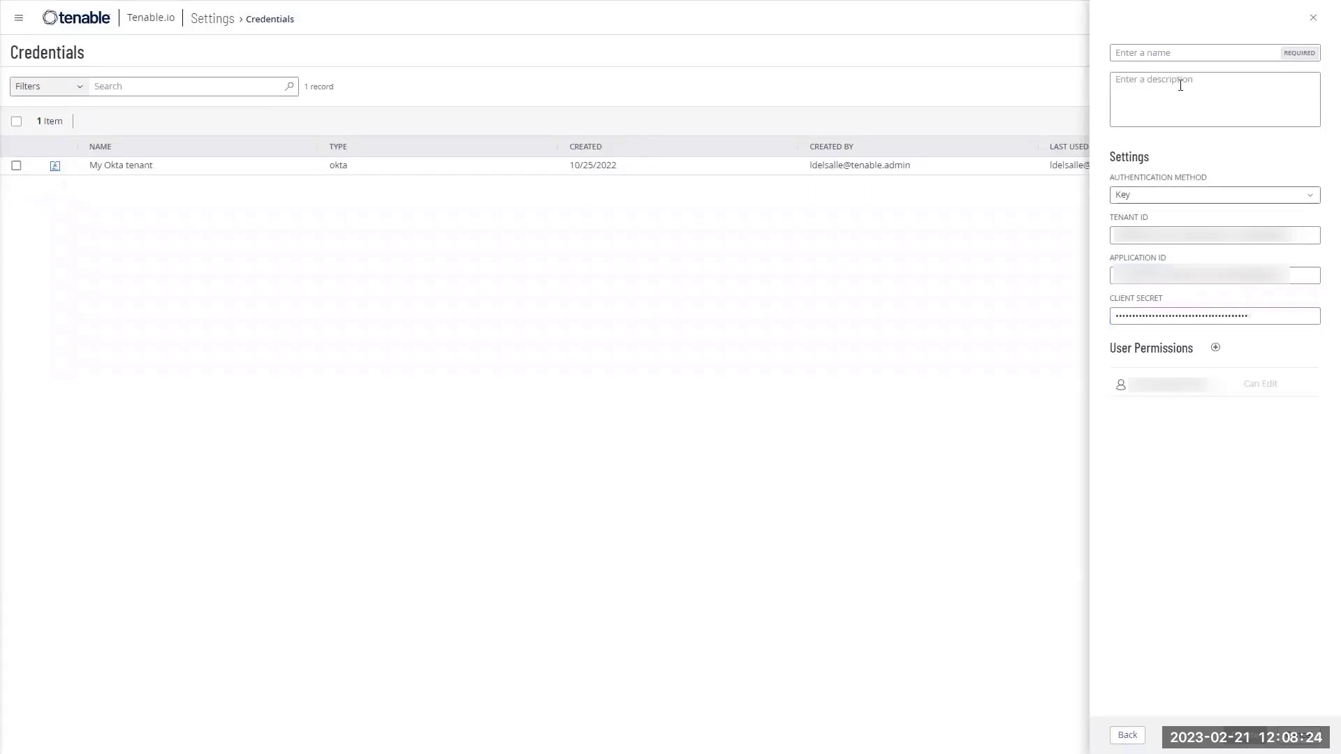
left_click(1172, 50)
type("L")
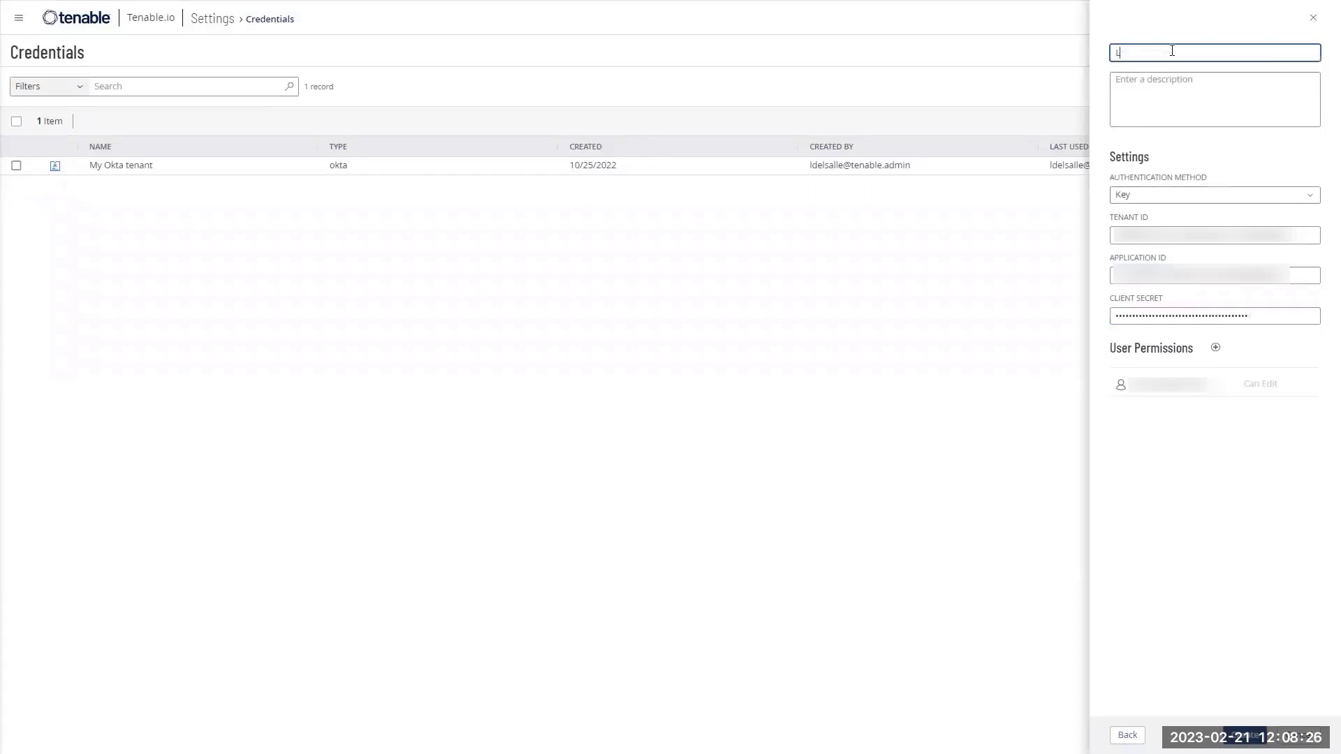
type("uc Demo Env")
left_click(1240, 726)
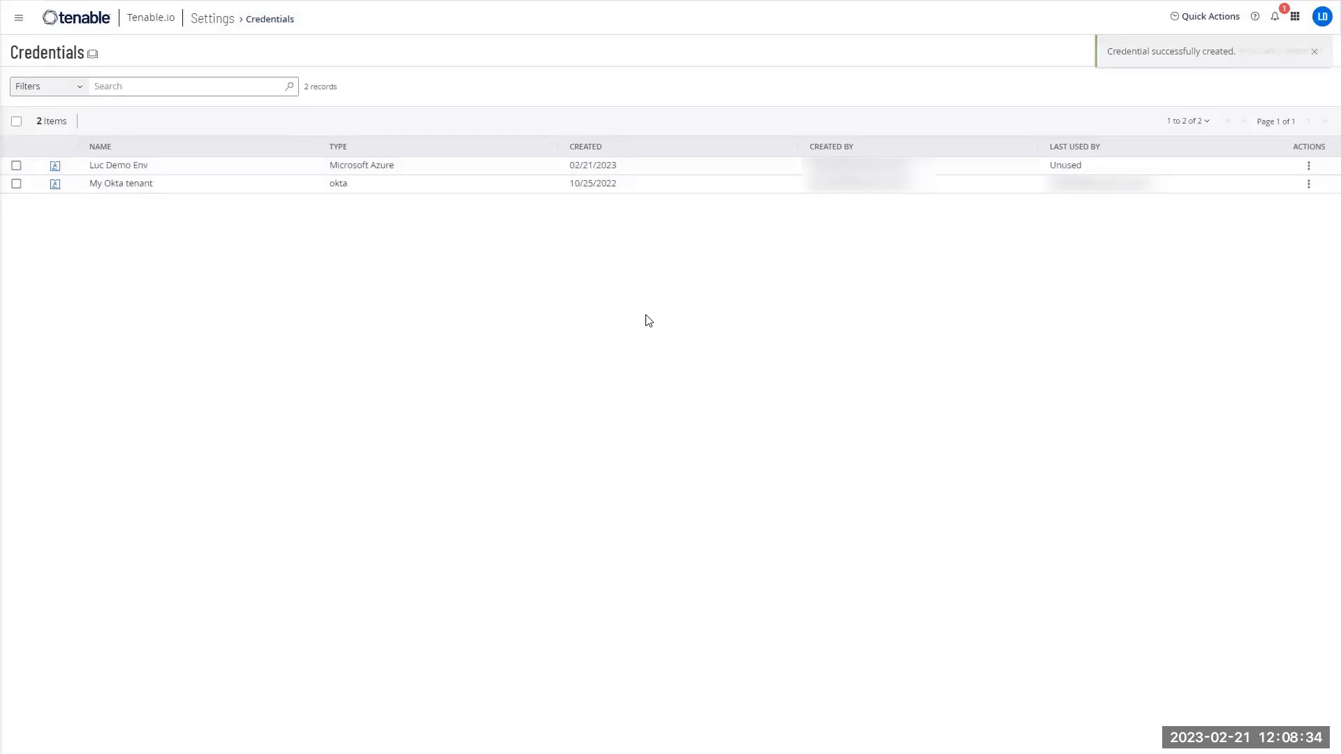
Step: Refresh the credentials, select Luc Demo Env, and add the Luc QA Dev tenant
key("alt+Tab")
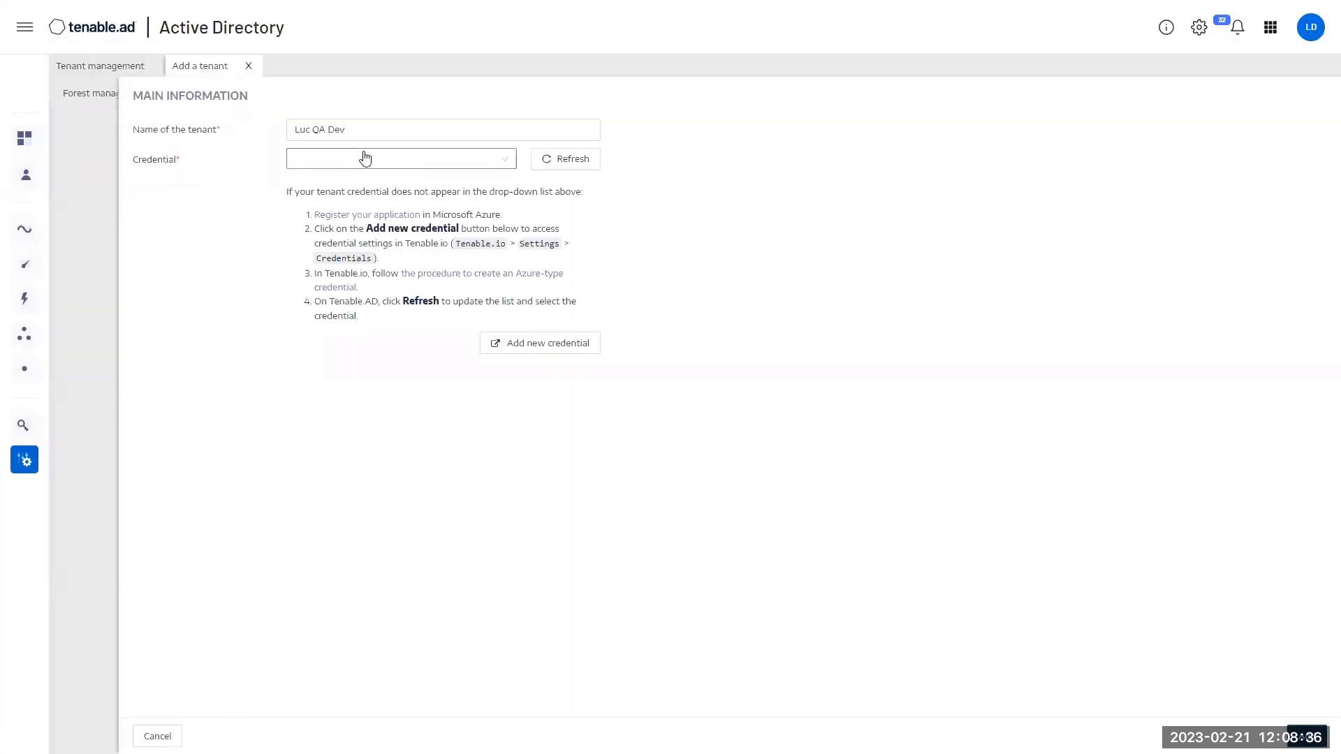
left_click(589, 166)
left_click(509, 163)
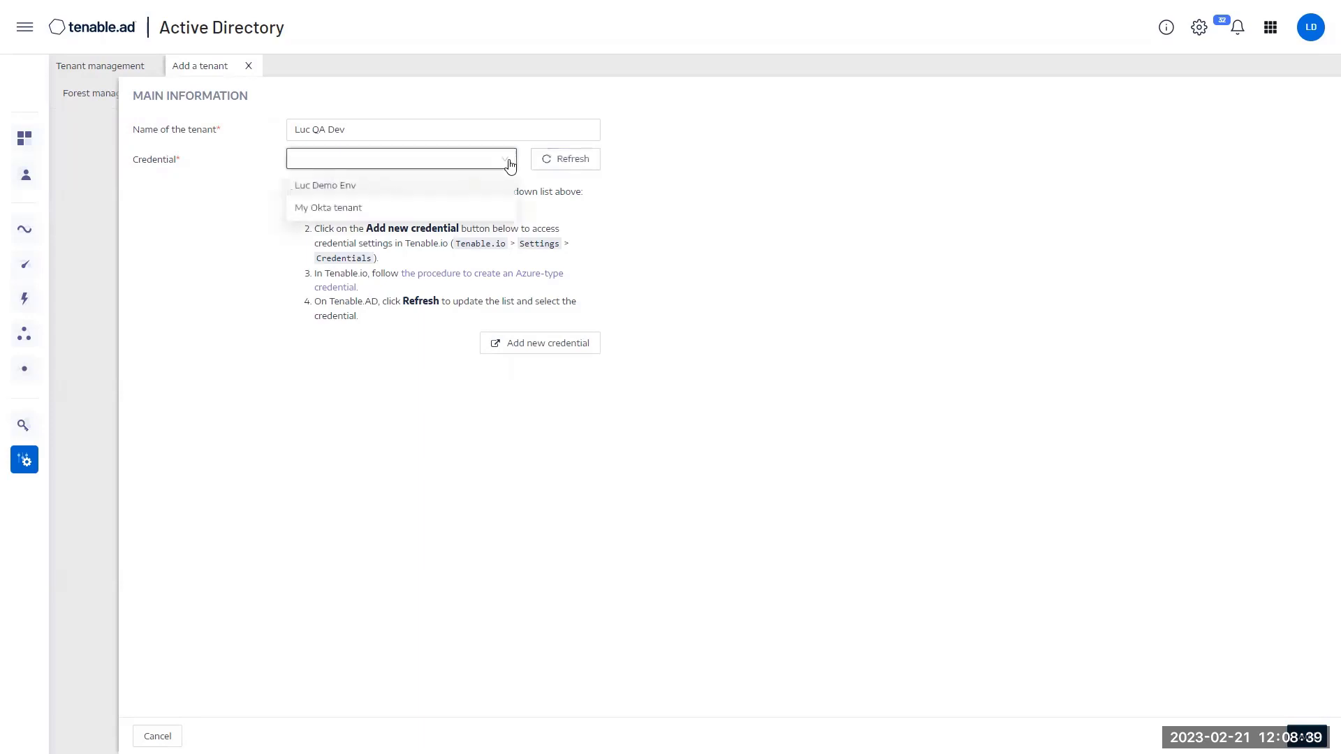
left_click(322, 187)
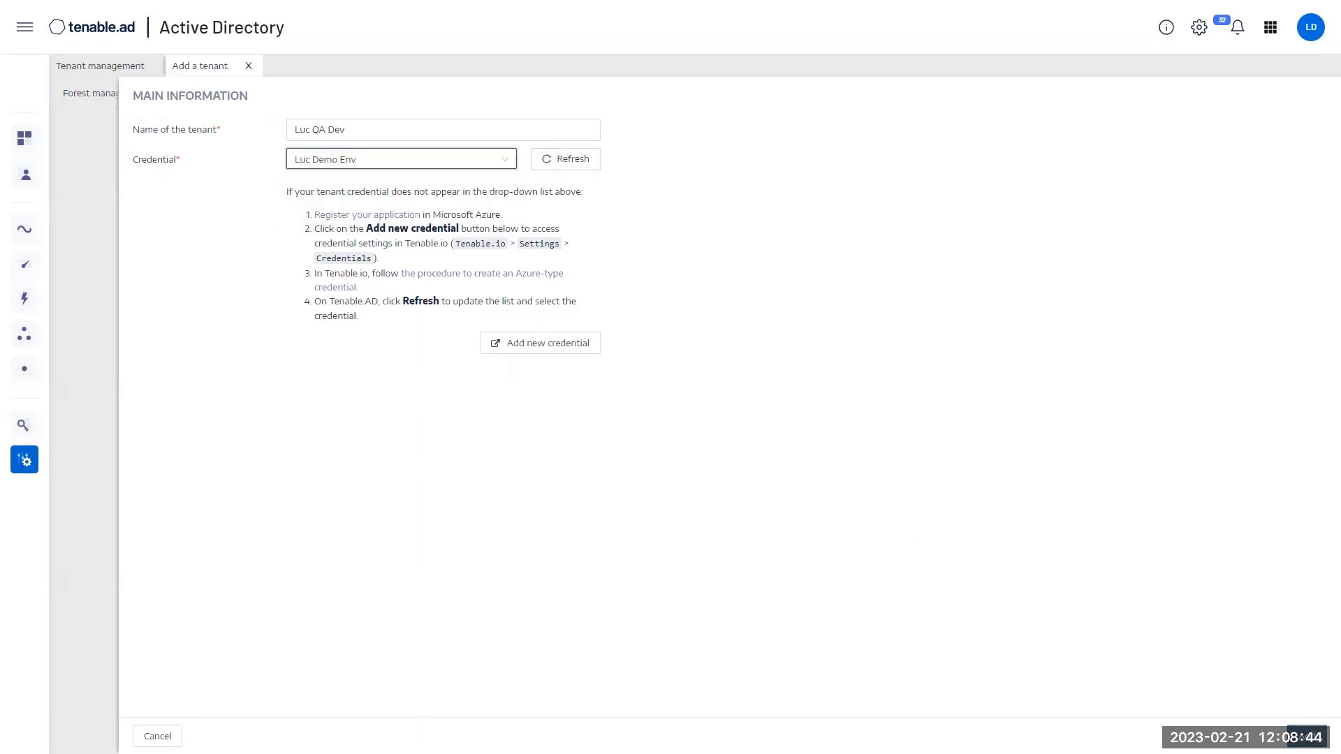
left_click(1306, 736)
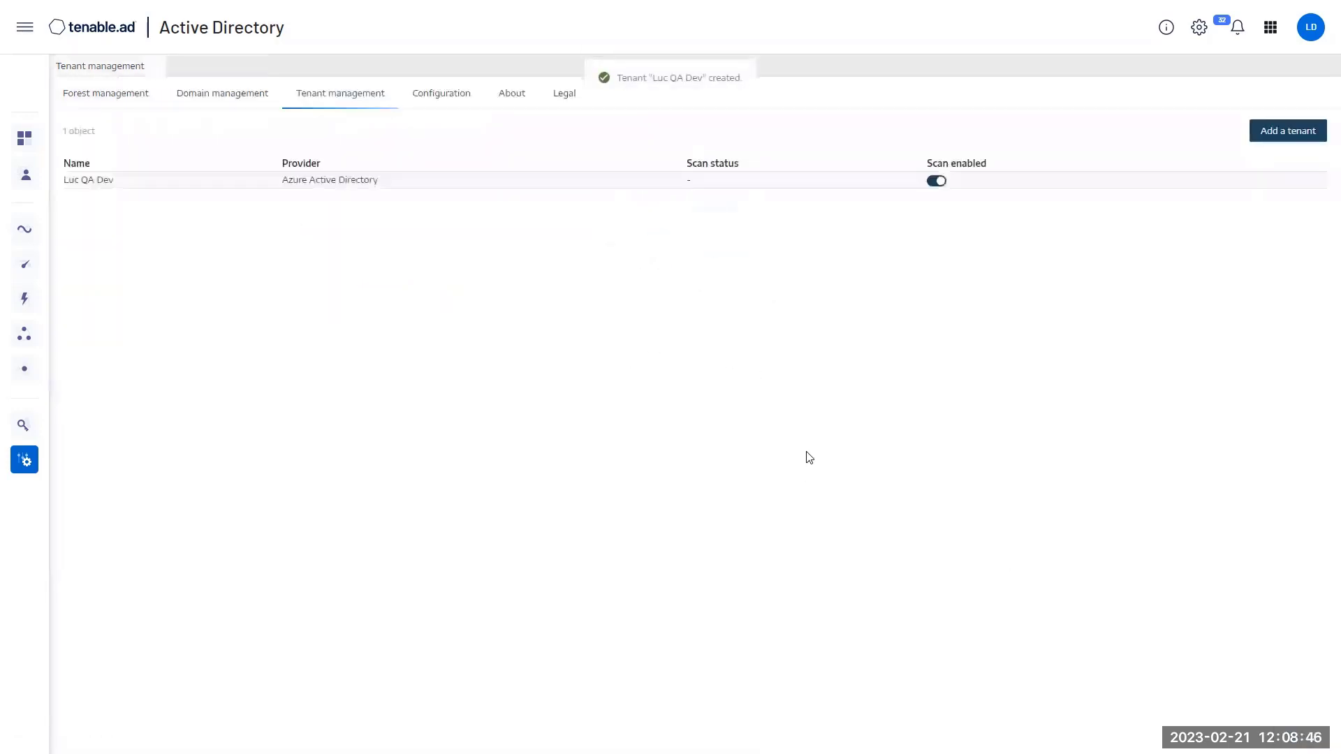